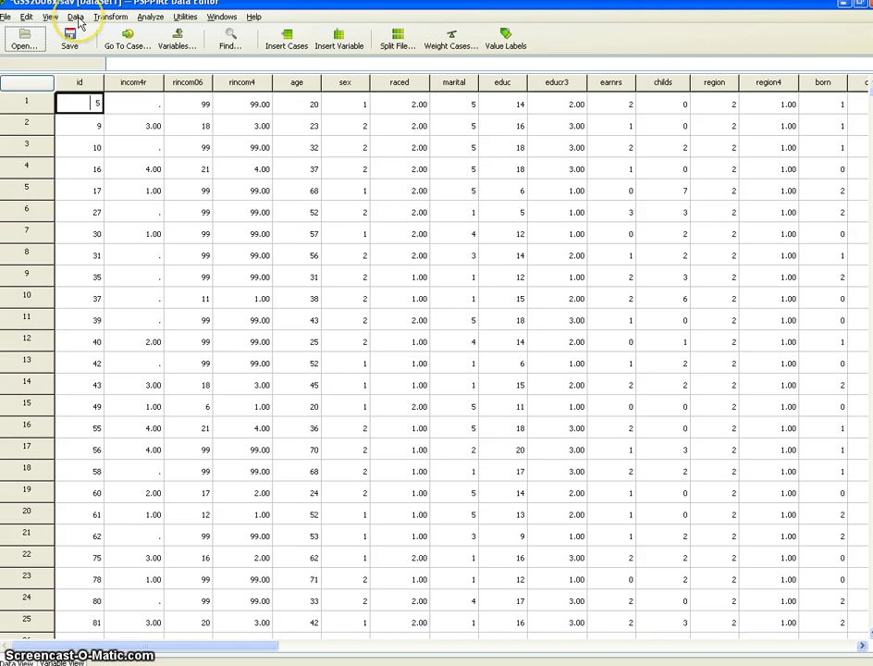
# Run a Frequencies analysis on AGE OF RESPONDENT for the full dataset, with mean and standard deviation included
pyautogui.click(140, 17)
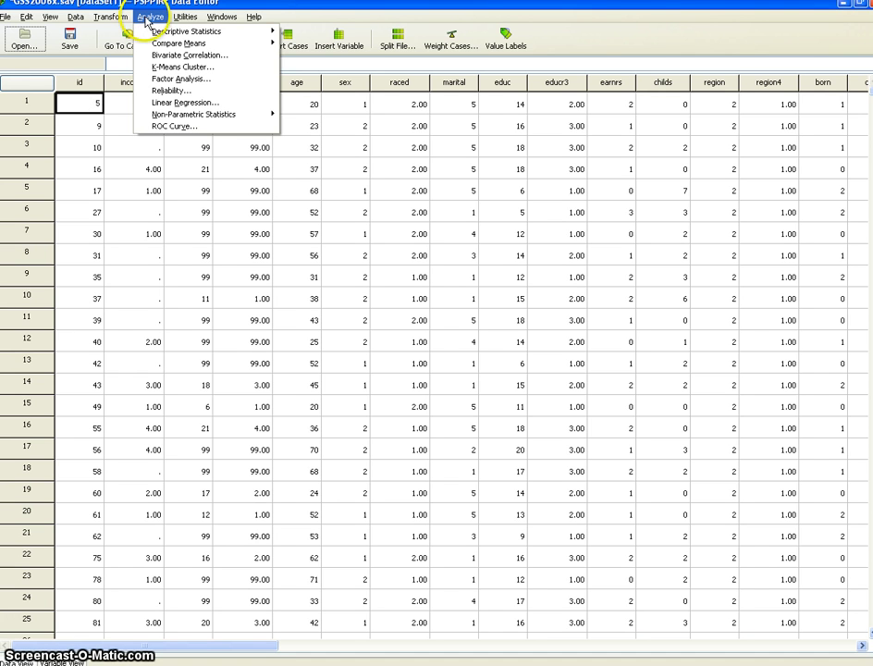
pyautogui.moveTo(162, 32)
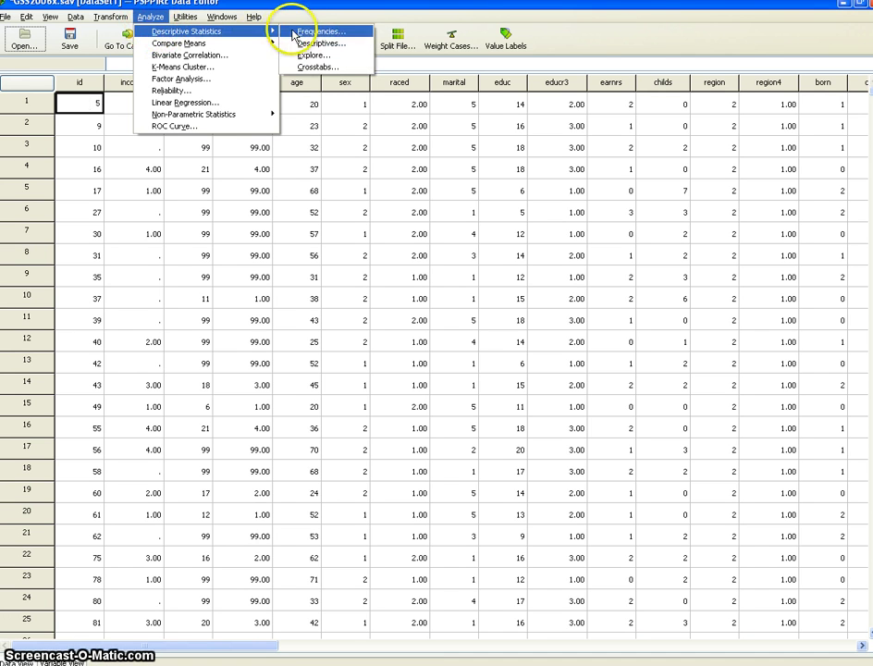
pyautogui.click(312, 33)
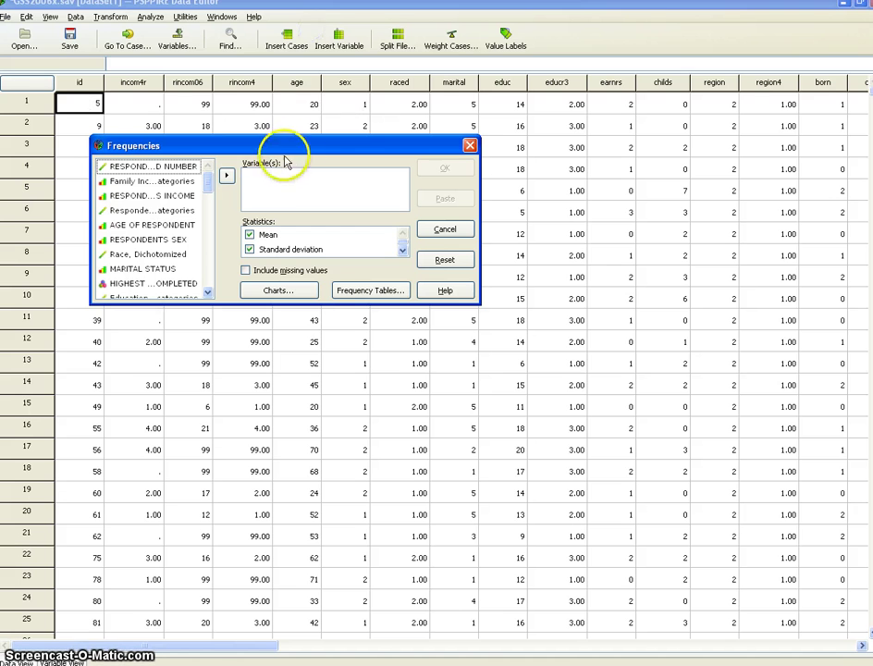
pyautogui.click(148, 226)
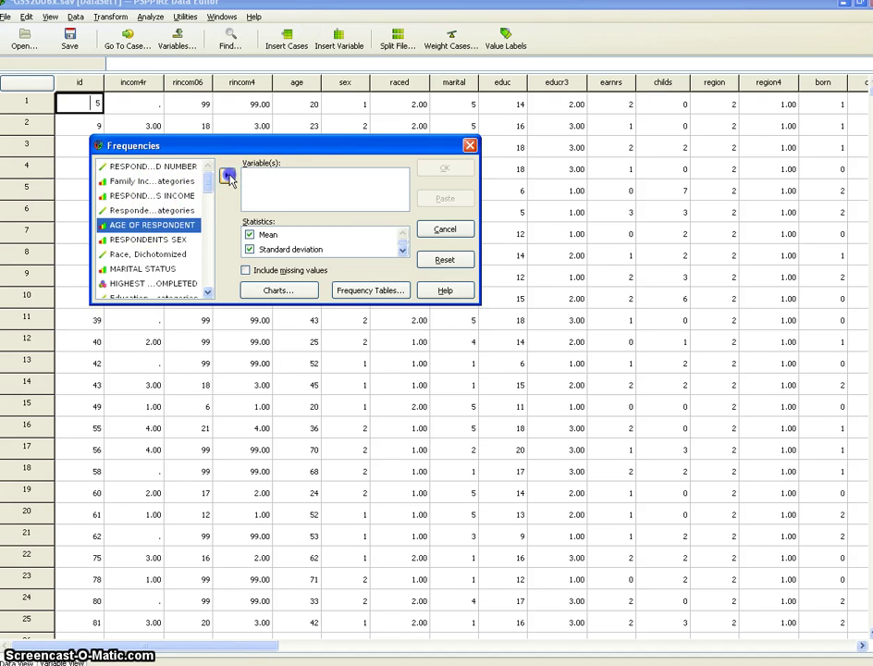
pyautogui.click(228, 176)
pyautogui.click(267, 233)
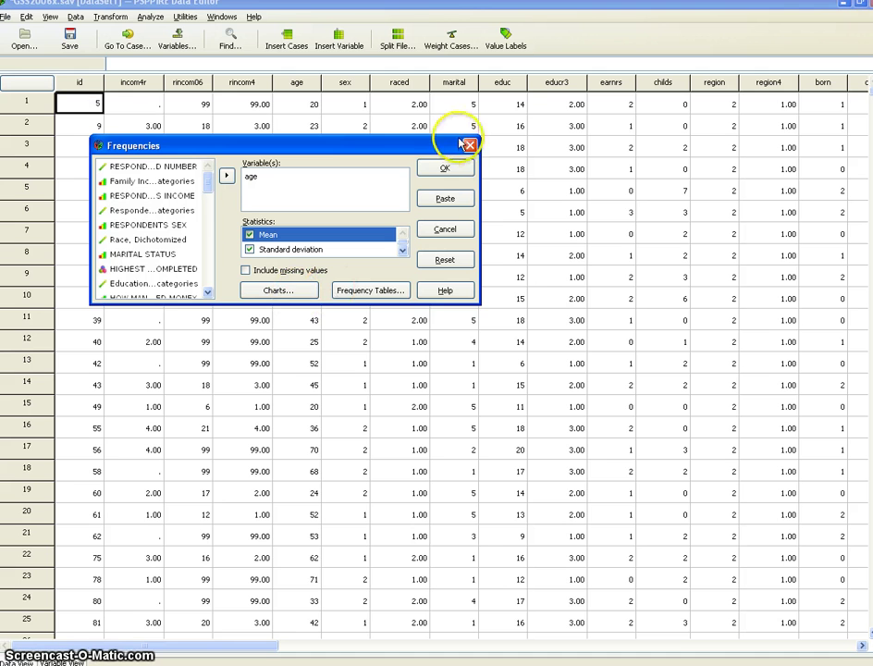
pyautogui.click(442, 170)
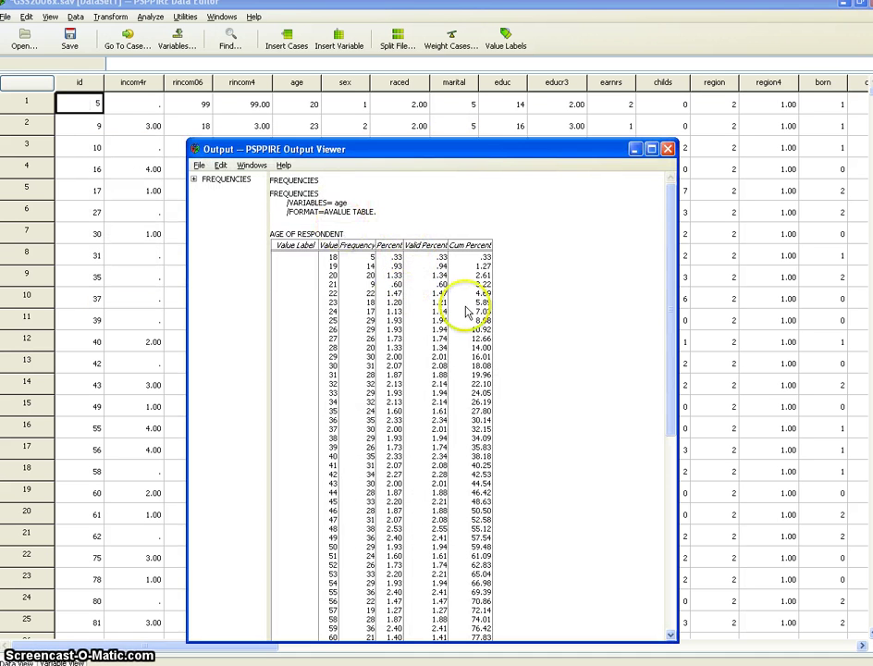
# Examine the full dataset's age frequency table and its summary statistics, then return to the data sheet
pyautogui.moveTo(674, 225); pyautogui.dragTo(657, 500)
pyautogui.scroll(10, 343, 331)
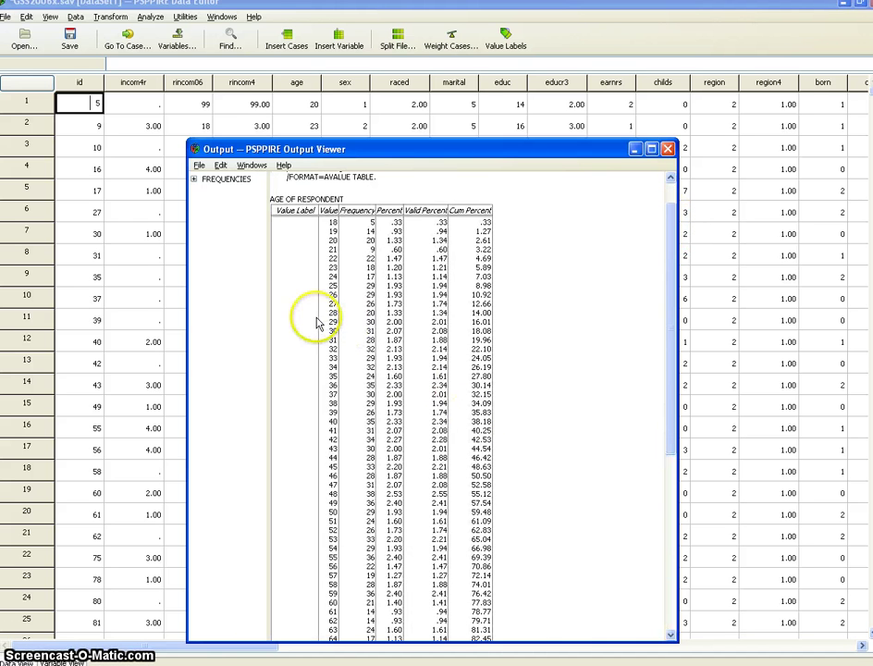
pyautogui.scroll(-10, 329, 310)
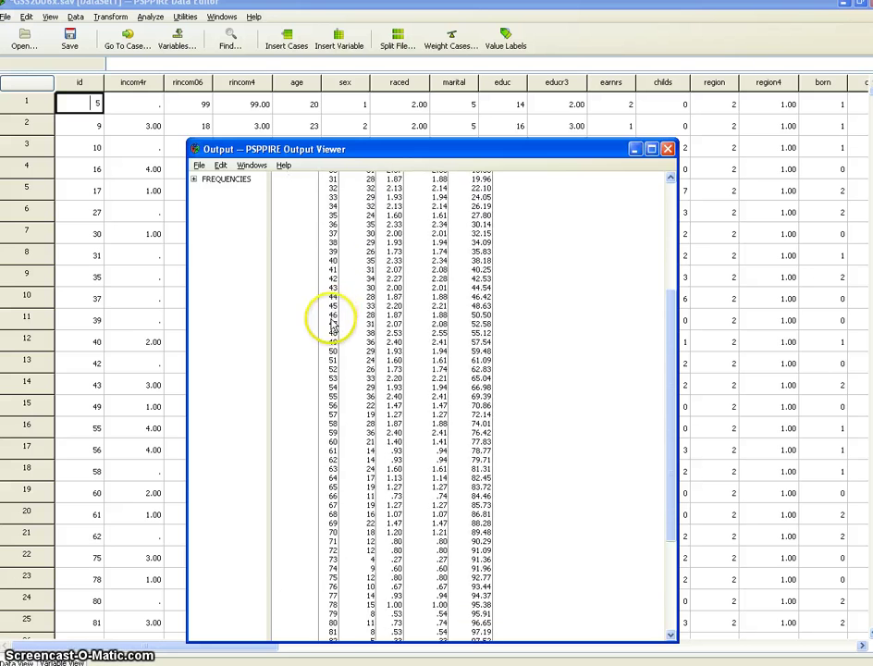
pyautogui.scroll(10, 351, 421)
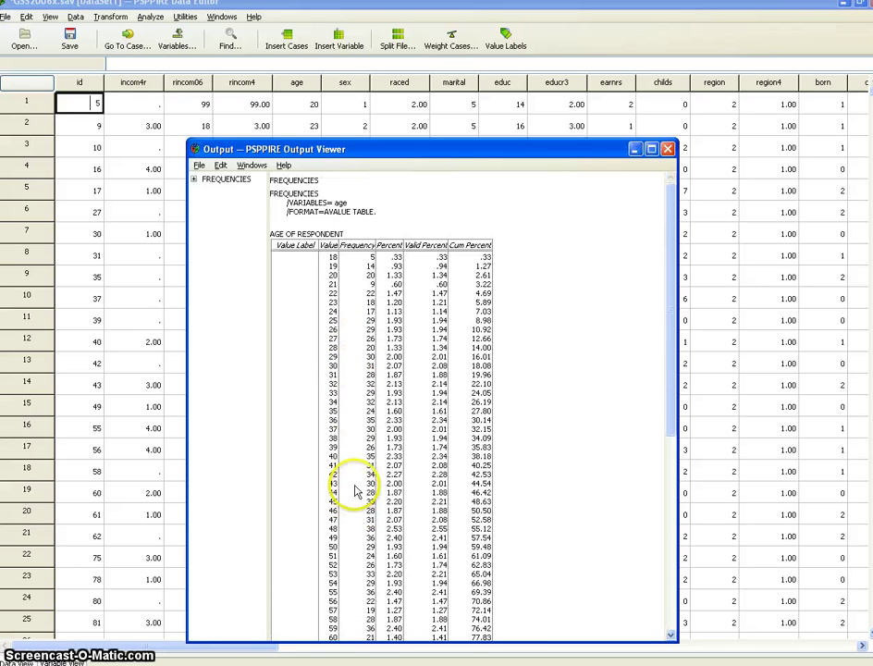
pyautogui.scroll(-10, 352, 324)
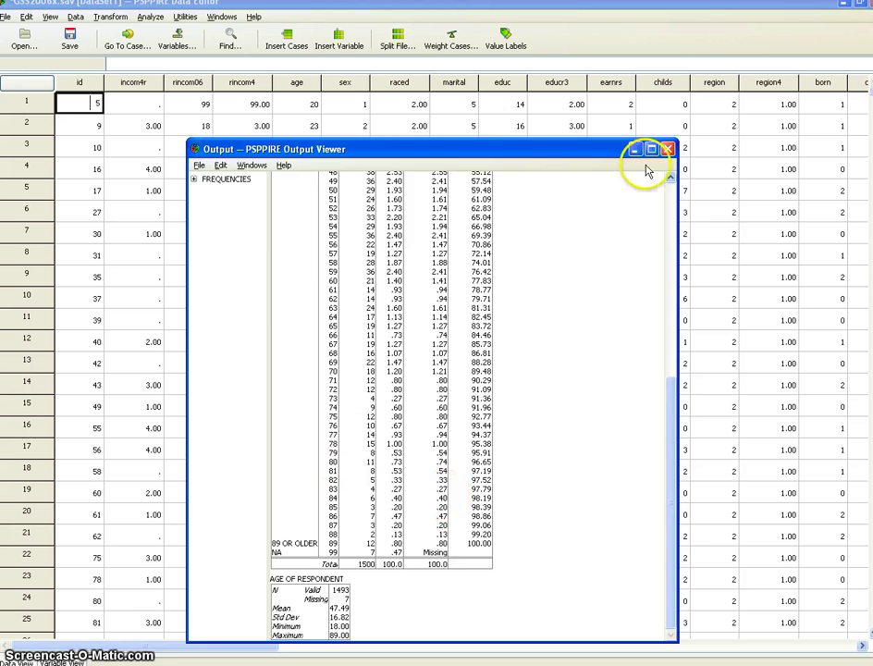
pyautogui.click(737, 44)
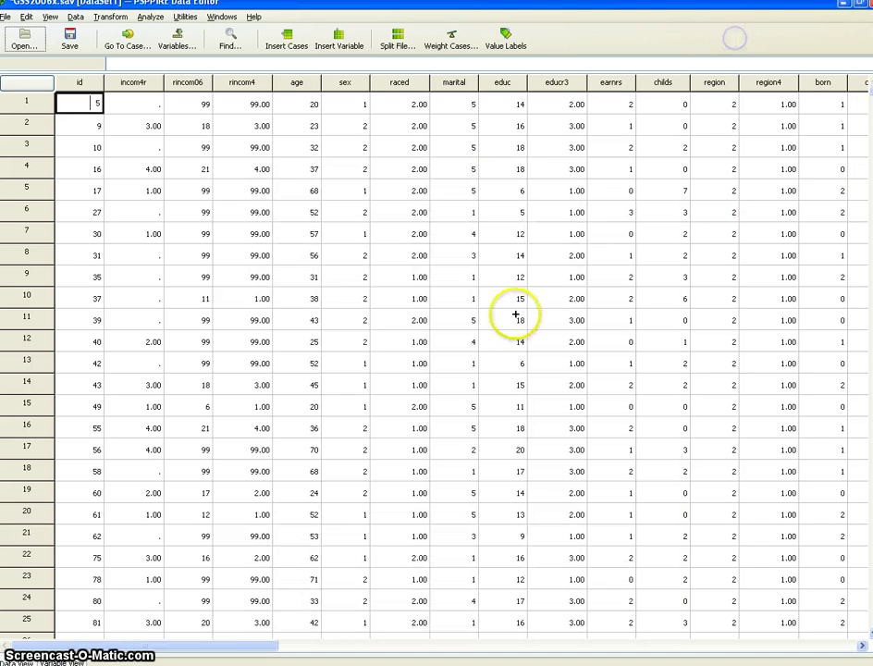
pyautogui.scroll(-3, 403, 331)
pyautogui.scroll(3, 396, 380)
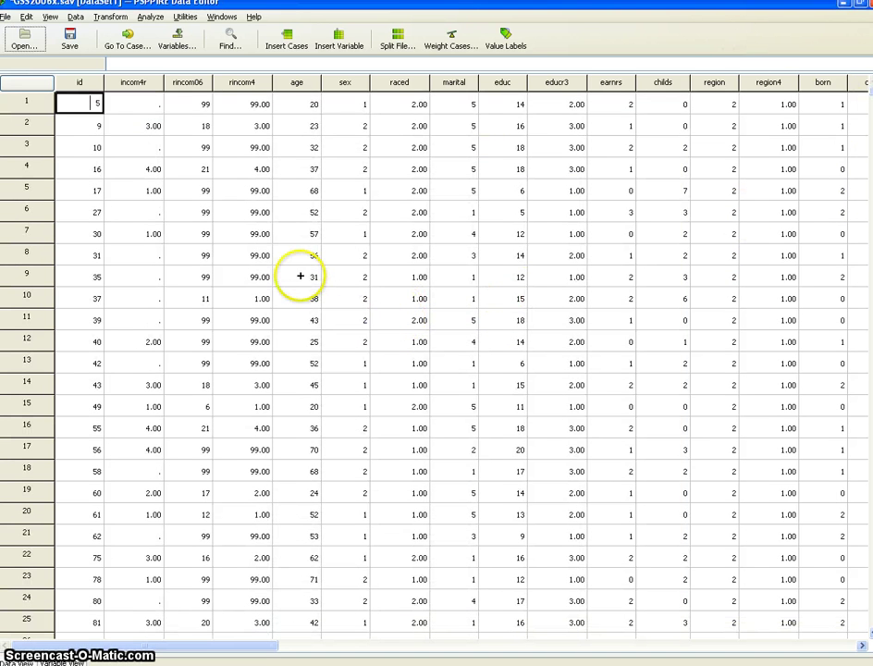
# Select a random sample of approximately 1% of all cases, with unselected cases filtered
pyautogui.click(76, 18)
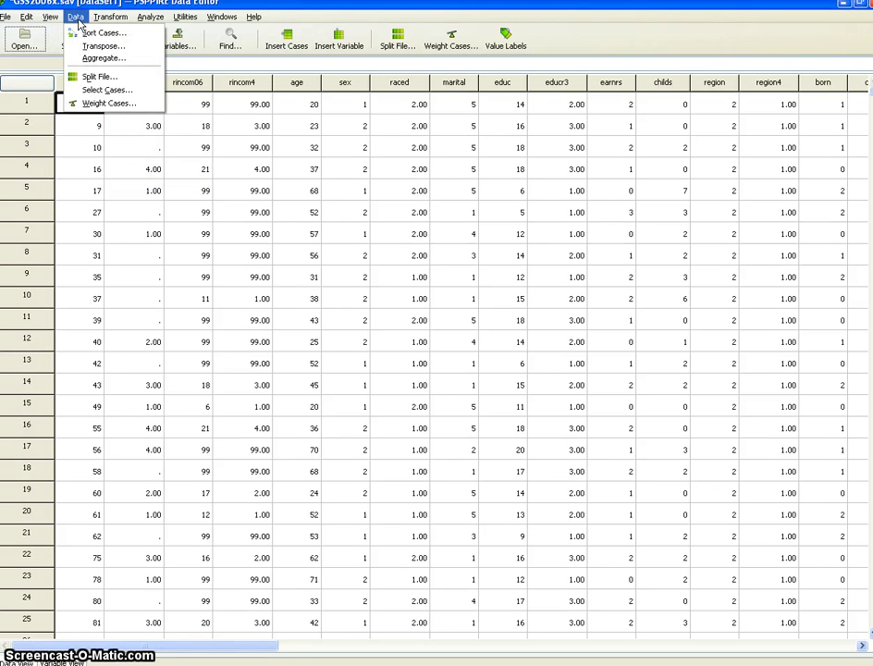
pyautogui.click(88, 90)
pyautogui.click(150, 148)
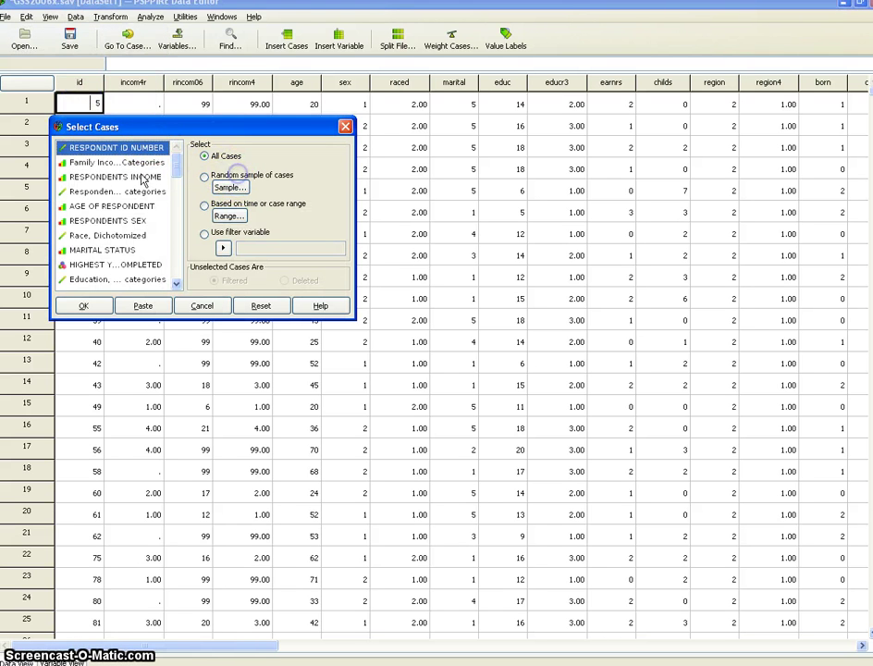
pyautogui.click(206, 177)
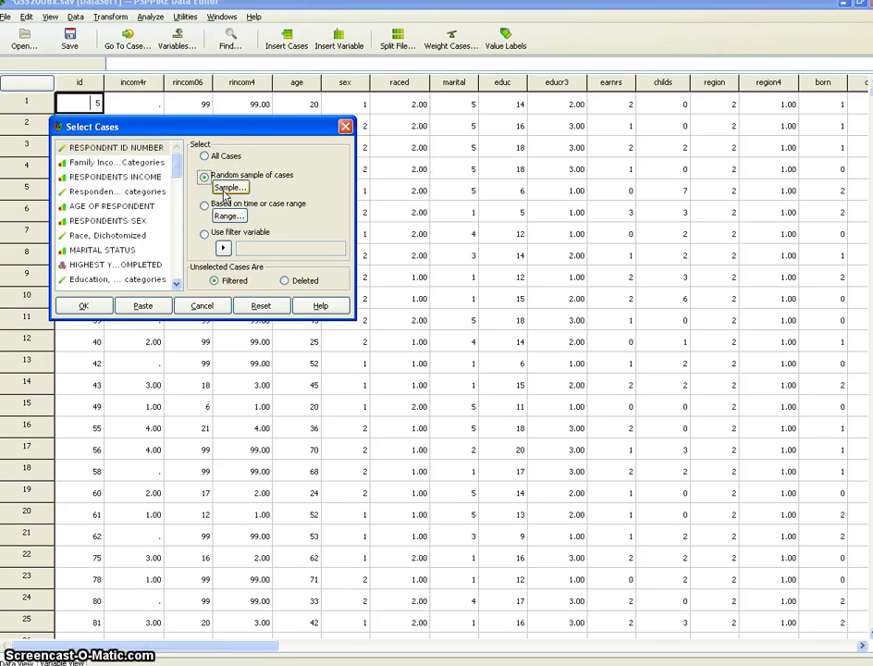
pyautogui.click(227, 187)
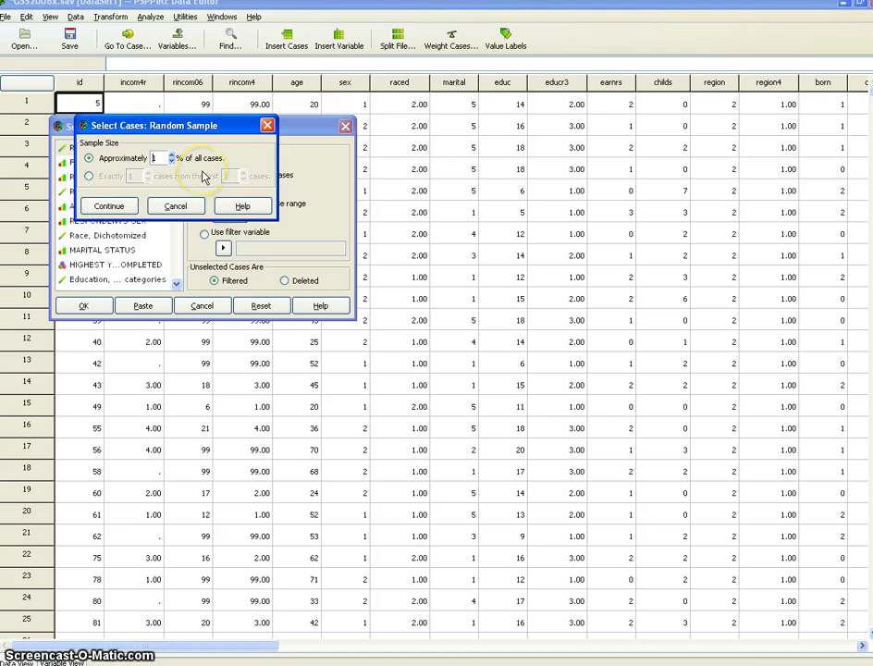
pyautogui.click(109, 205)
pyautogui.click(99, 309)
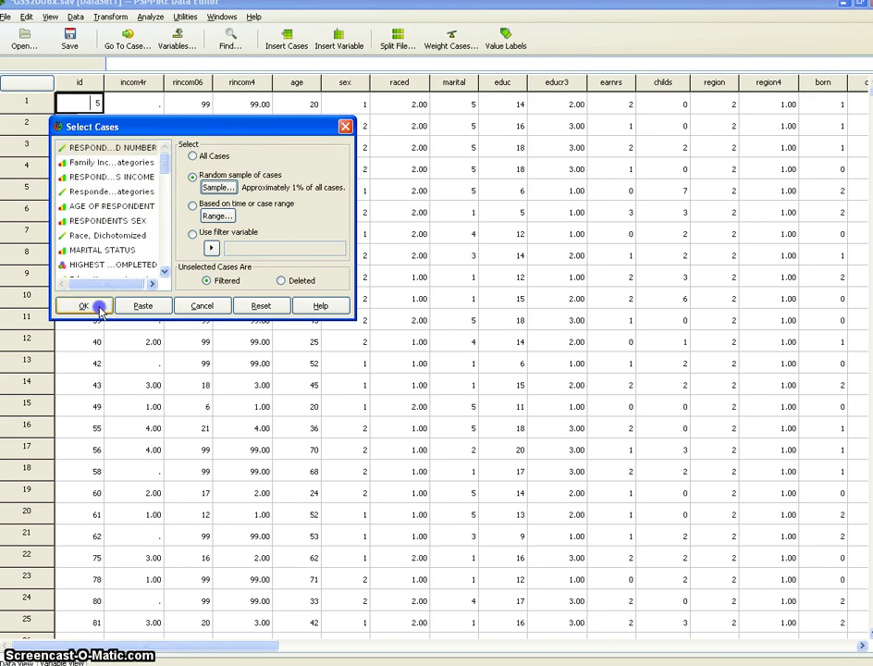
# Run a Frequencies analysis on AGE OF RESPONDENT for the sampled cases, with mean and standard deviation included
pyautogui.click(152, 17)
pyautogui.moveTo(185, 31)
pyautogui.click(308, 30)
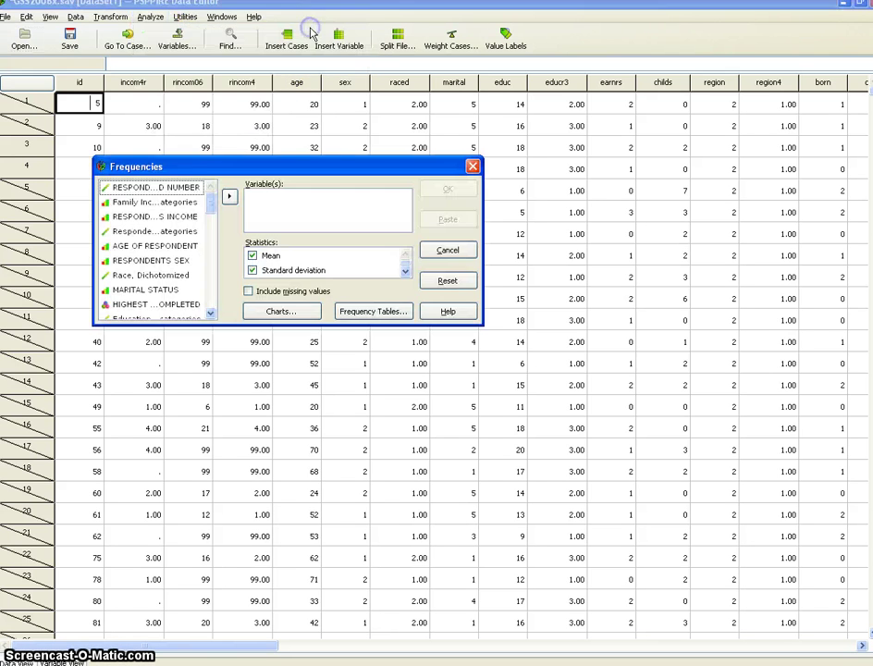
pyautogui.click(156, 246)
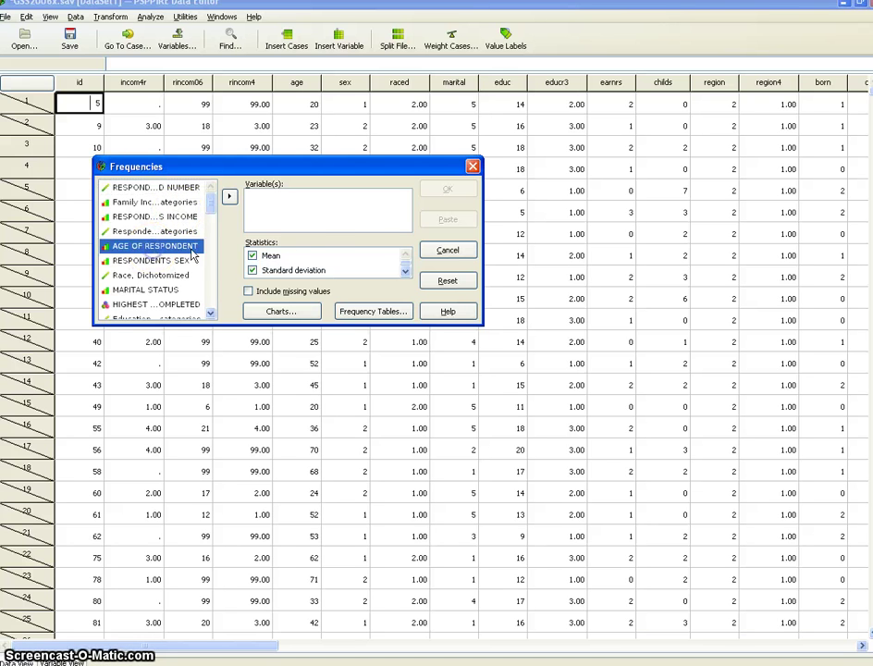
pyautogui.click(228, 199)
pyautogui.click(451, 189)
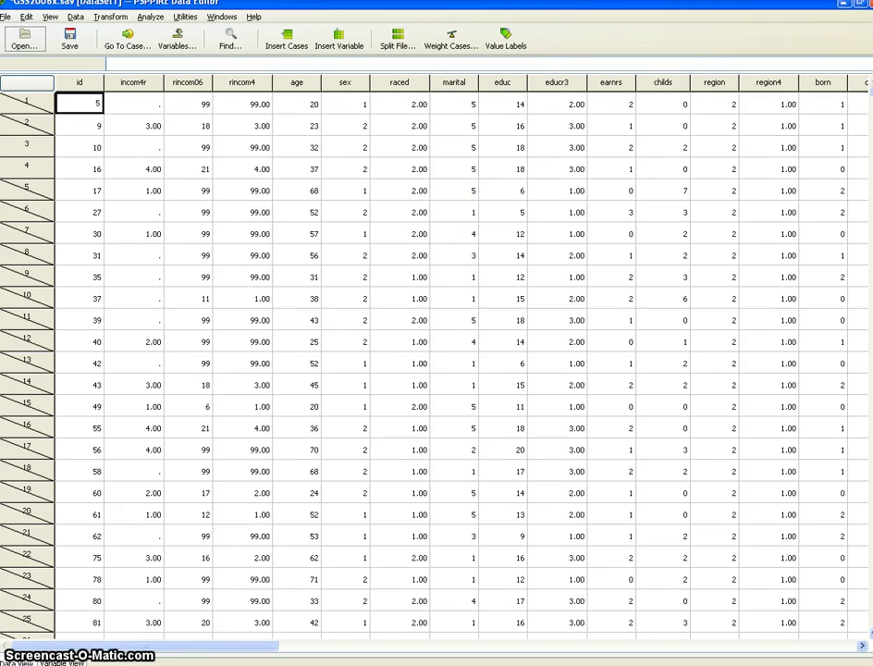
# Compare the sample's age frequencies, mean, standard deviation and range with those of the full dataset in the output
pyautogui.scroll(-5, 419, 389)
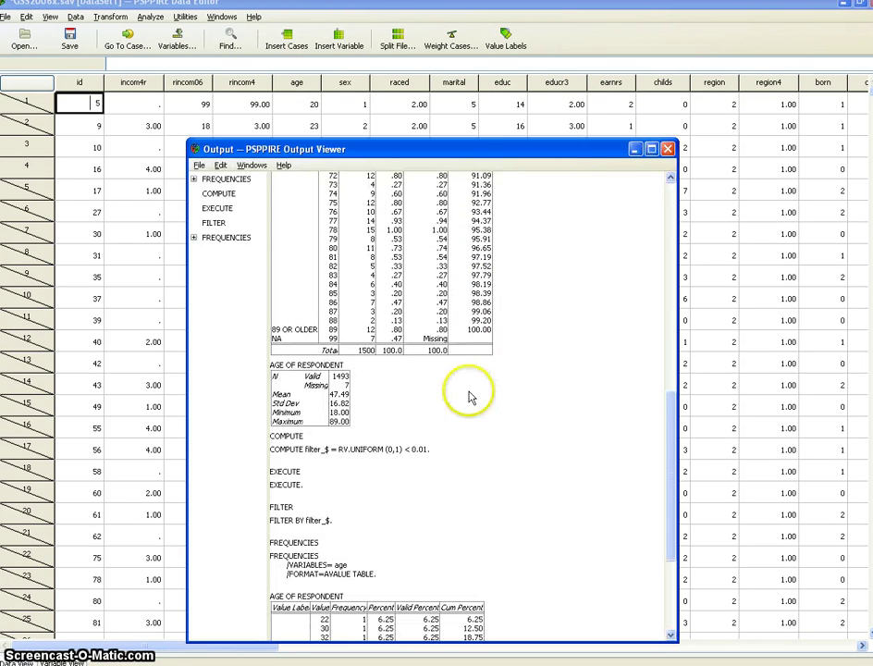
pyautogui.scroll(-5, 469, 395)
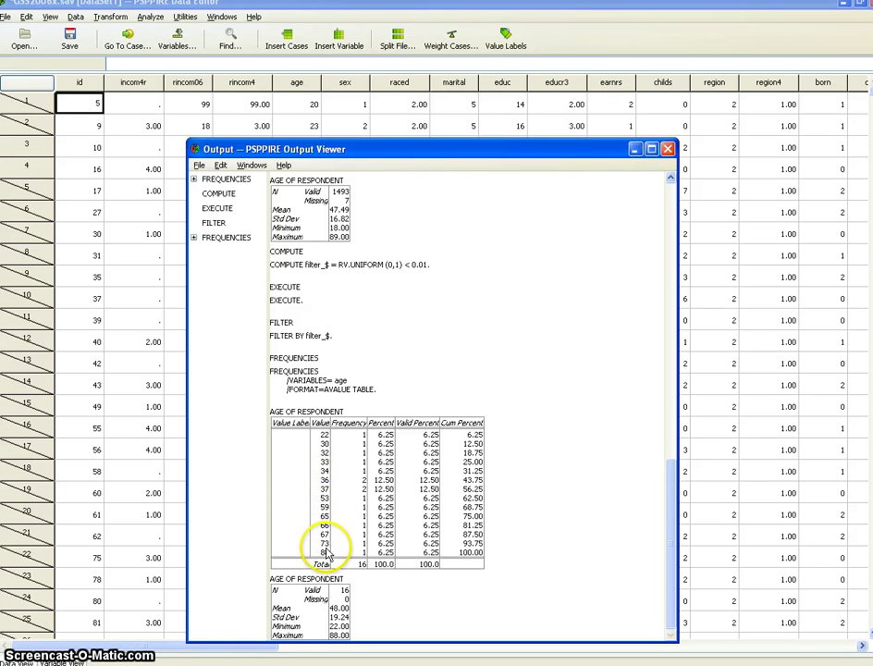
pyautogui.moveTo(384, 157); pyautogui.dragTo(336, 92)
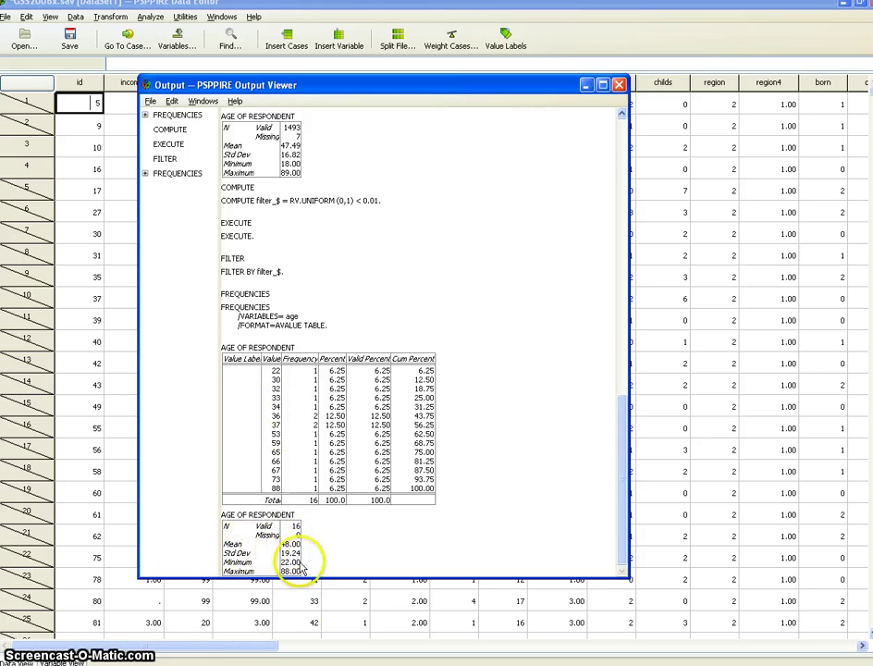
pyautogui.scroll(1, 325, 400)
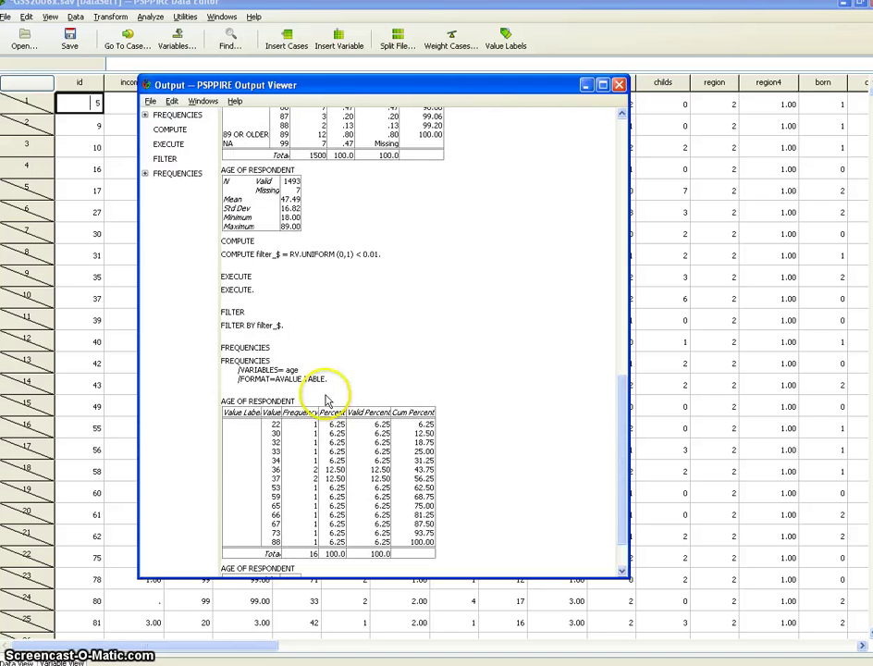
pyautogui.scroll(5, 326, 400)
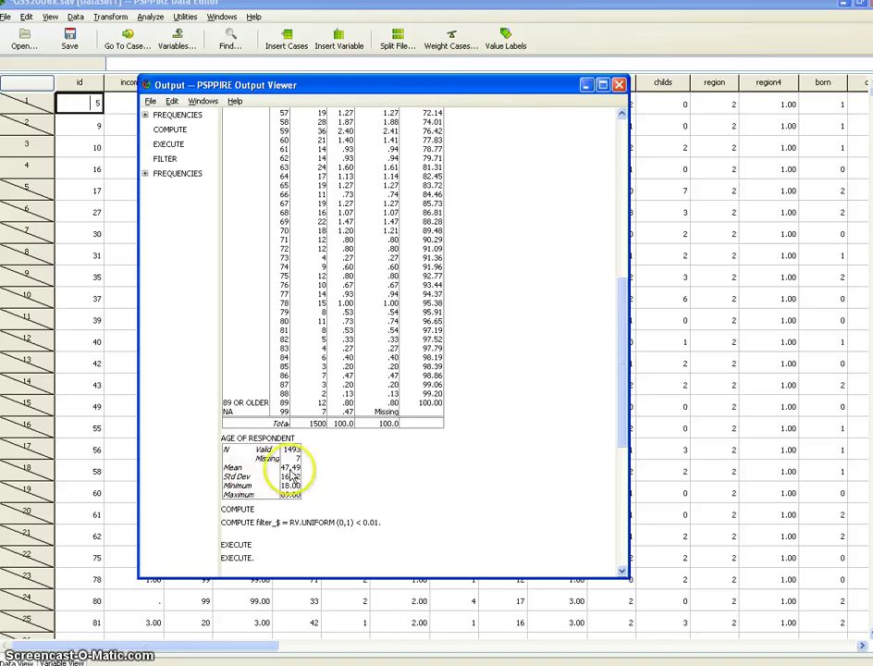
pyautogui.scroll(-6, 280, 476)
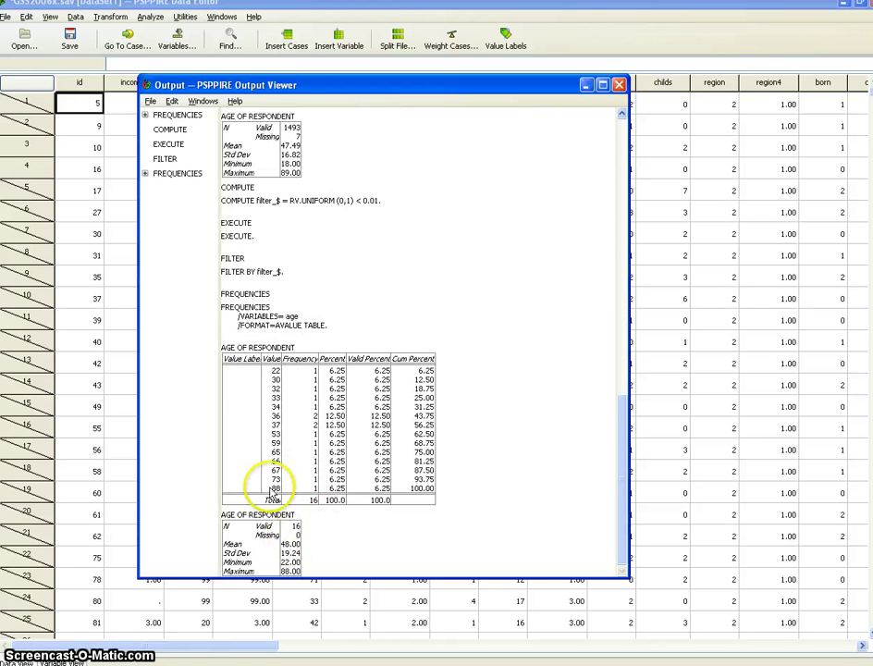
pyautogui.scroll(6, 368, 281)
pyautogui.scroll(-6, 335, 389)
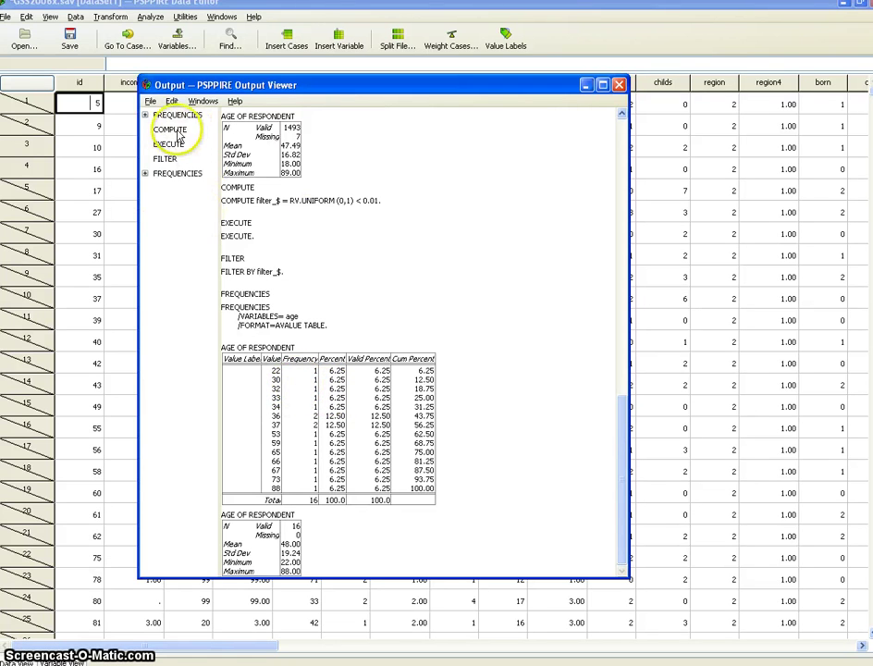
# Remove the sample filter by selecting all cases again
pyautogui.click(75, 16)
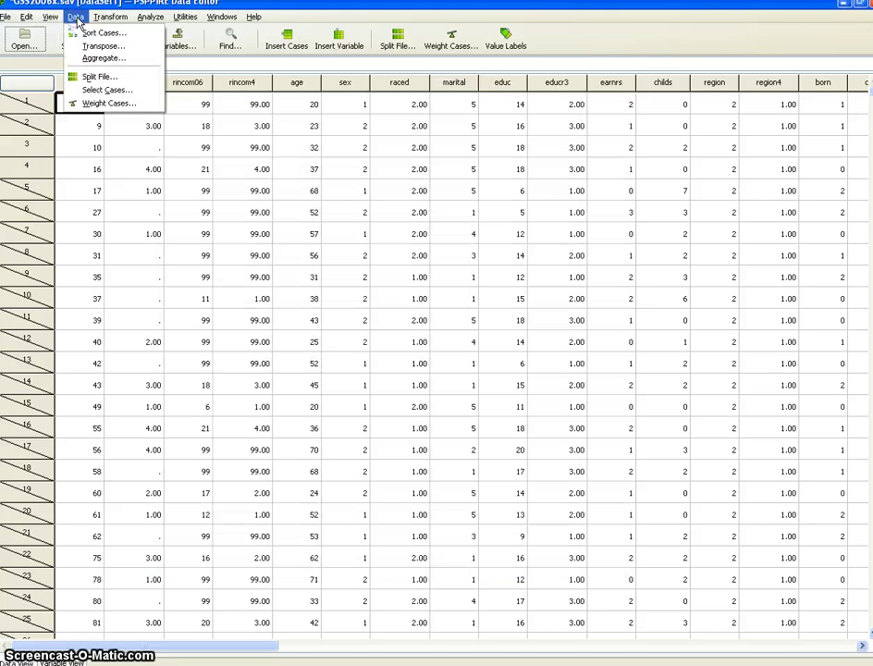
pyautogui.click(103, 90)
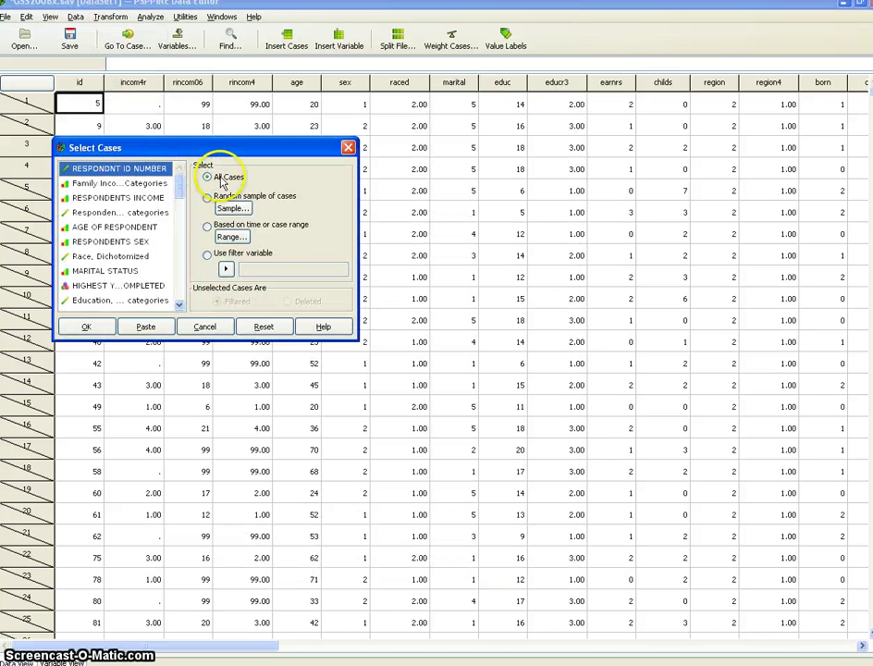
pyautogui.click(83, 327)
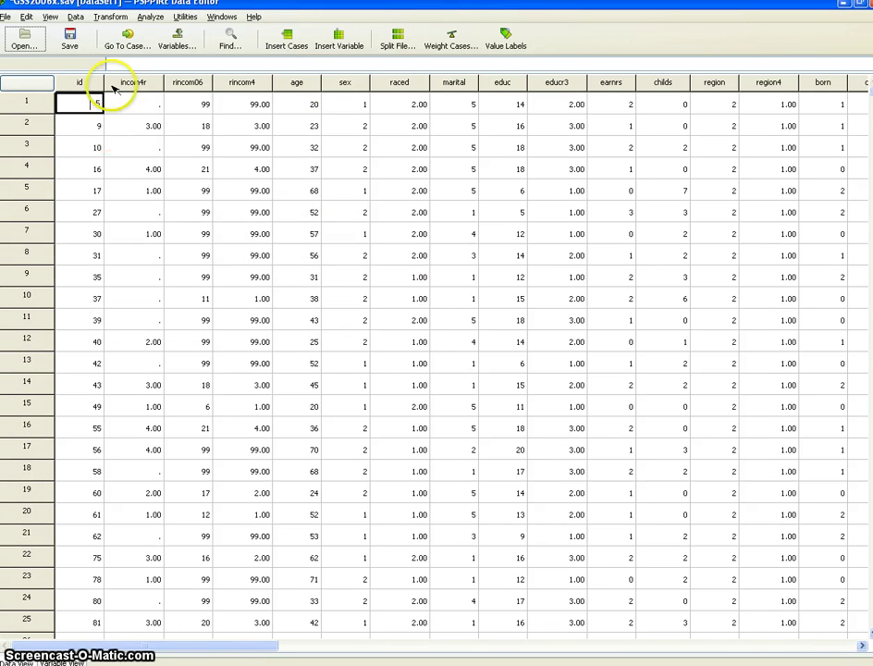
# Draw a new random sample of approximately 1% of all cases, keeping unselected cases filtered
pyautogui.click(76, 17)
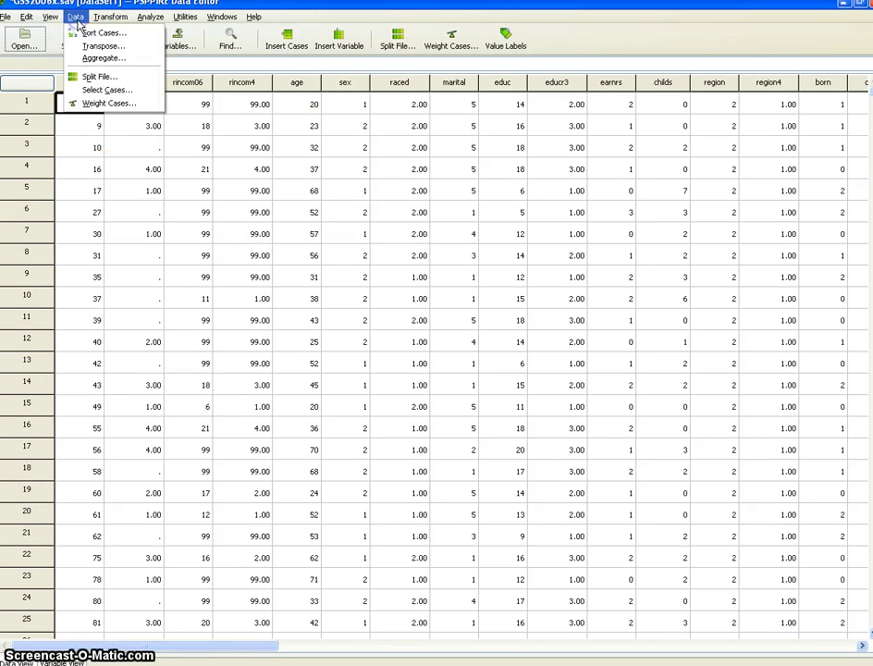
pyautogui.click(93, 89)
pyautogui.click(209, 218)
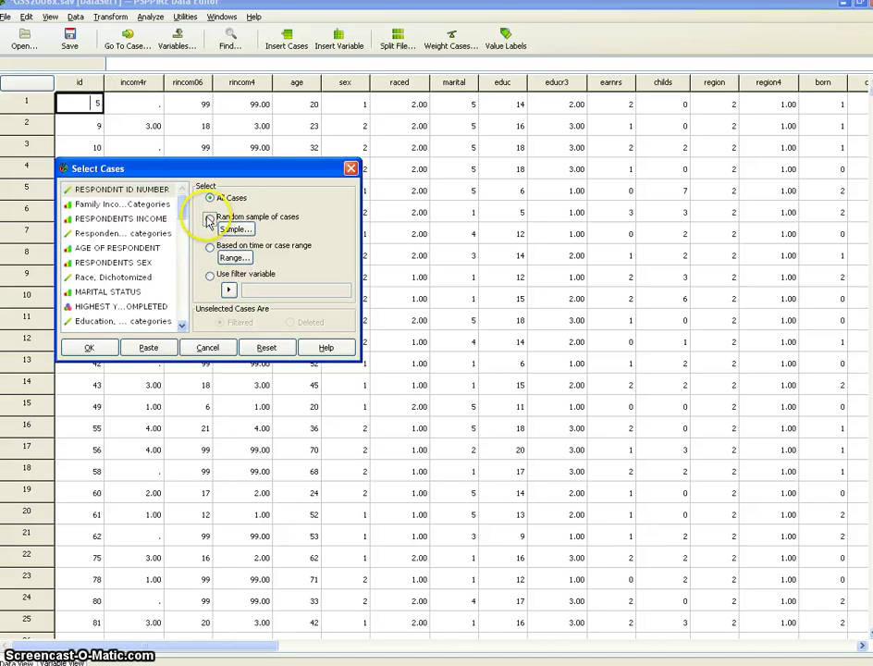
pyautogui.click(232, 230)
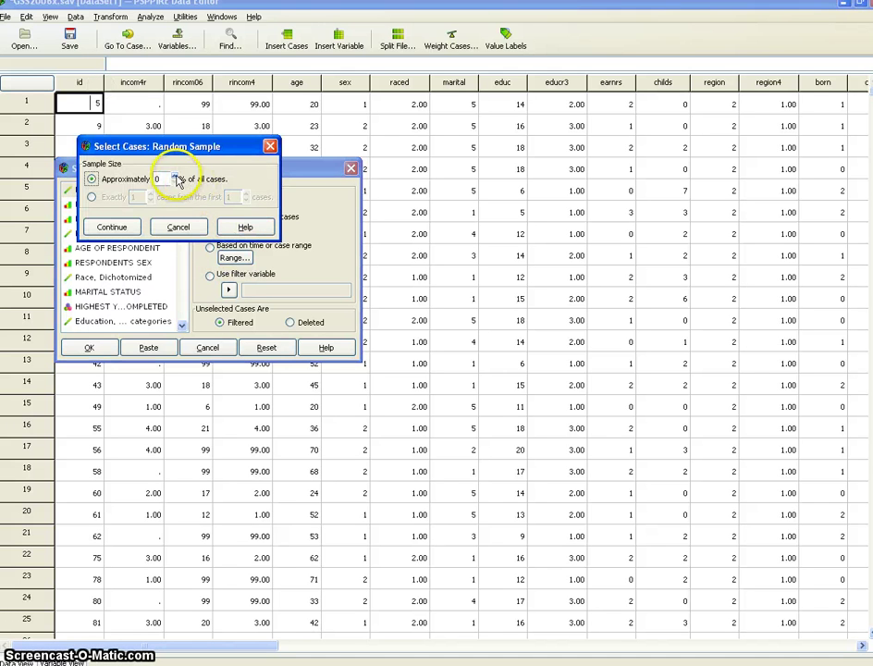
pyautogui.click(98, 230)
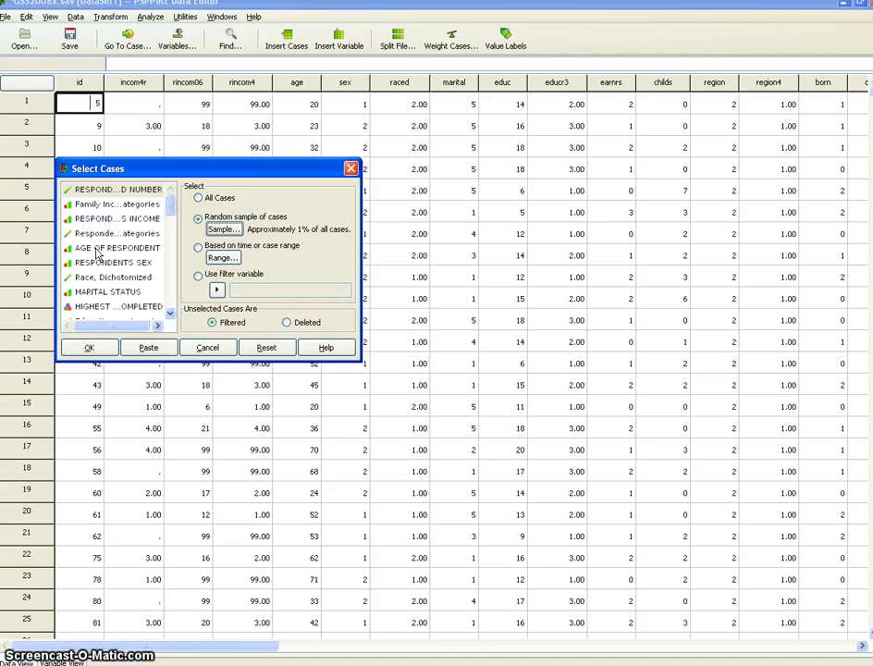
pyautogui.click(89, 347)
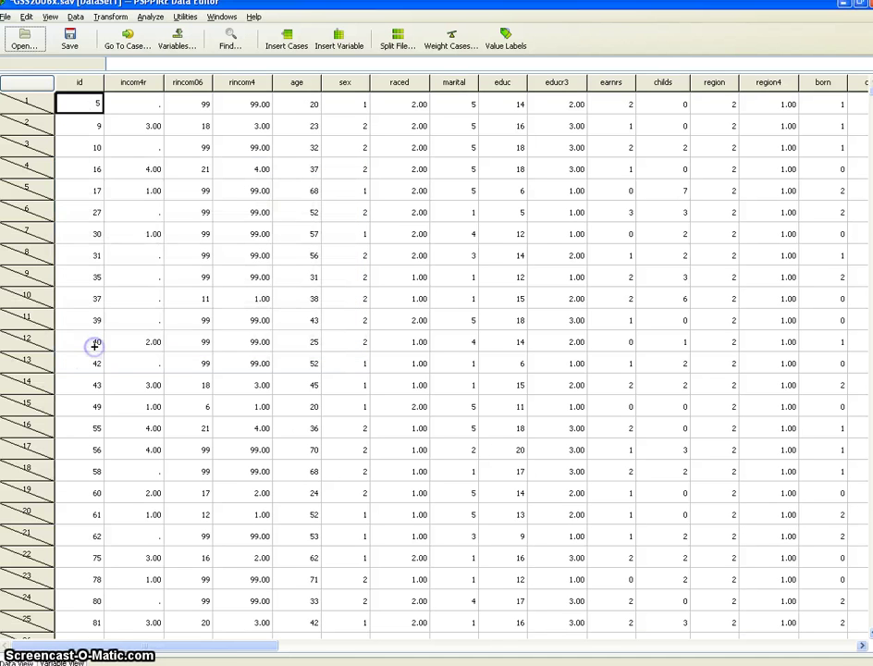
# Run a Frequencies analysis on AGE OF RESPONDENT for the new random sample, with mean and standard deviation included
pyautogui.click(153, 18)
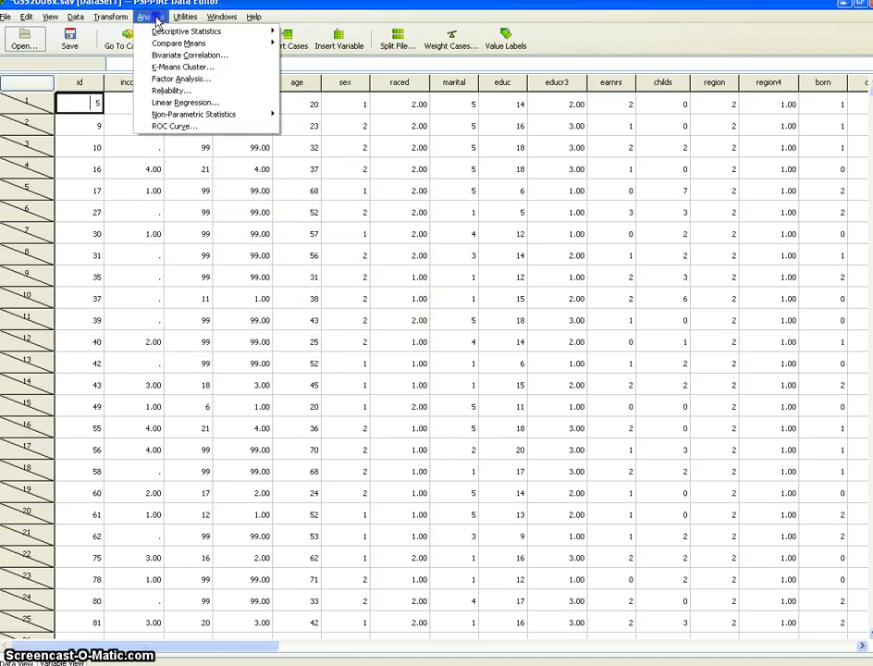
pyautogui.moveTo(213, 32)
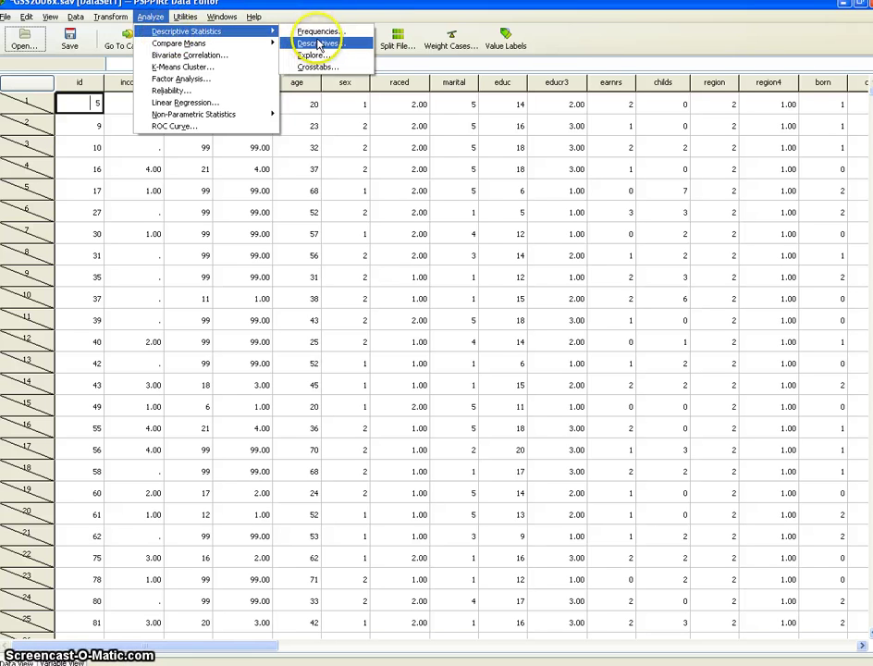
pyautogui.click(330, 33)
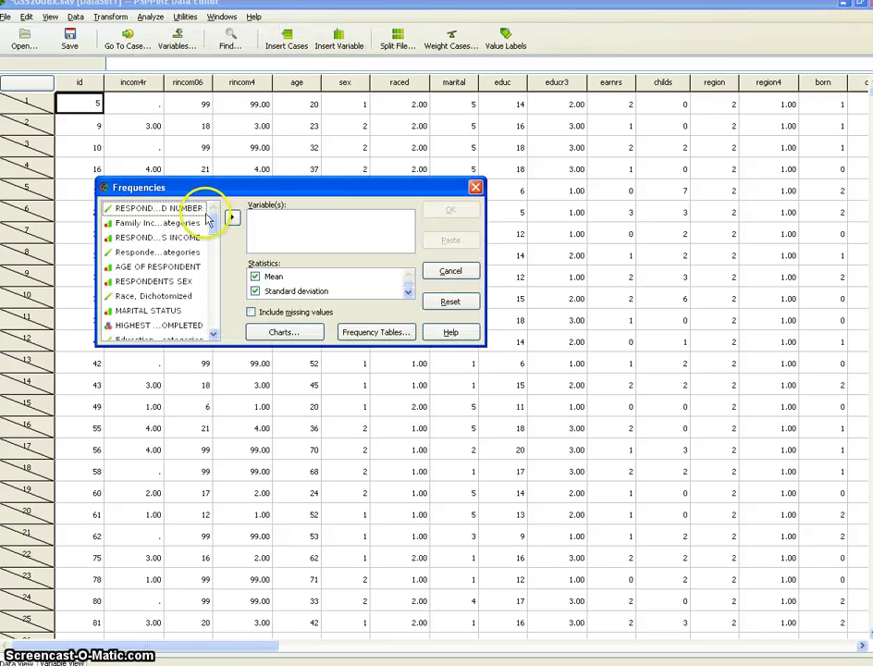
pyautogui.click(151, 266)
pyautogui.click(232, 217)
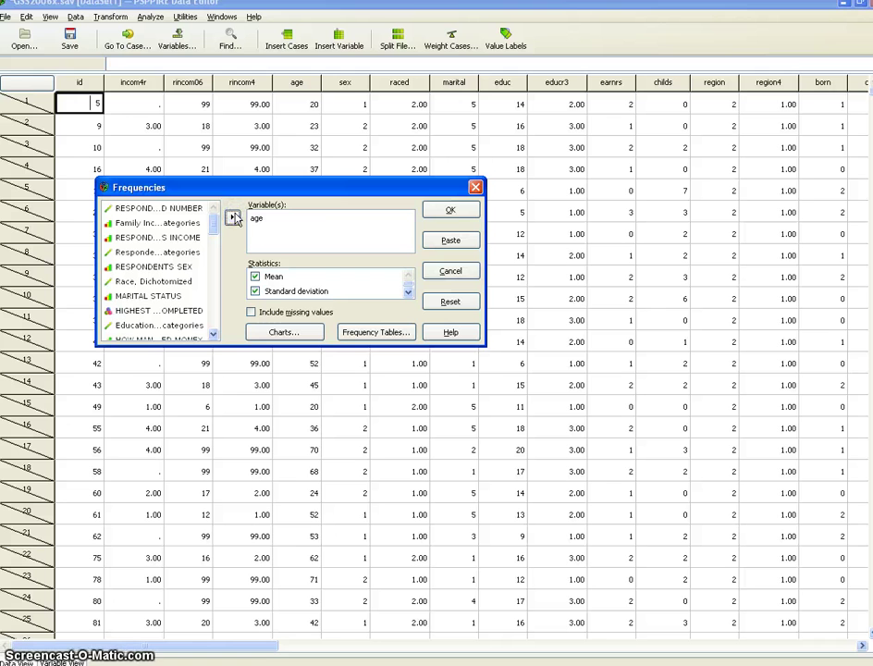
pyautogui.click(450, 210)
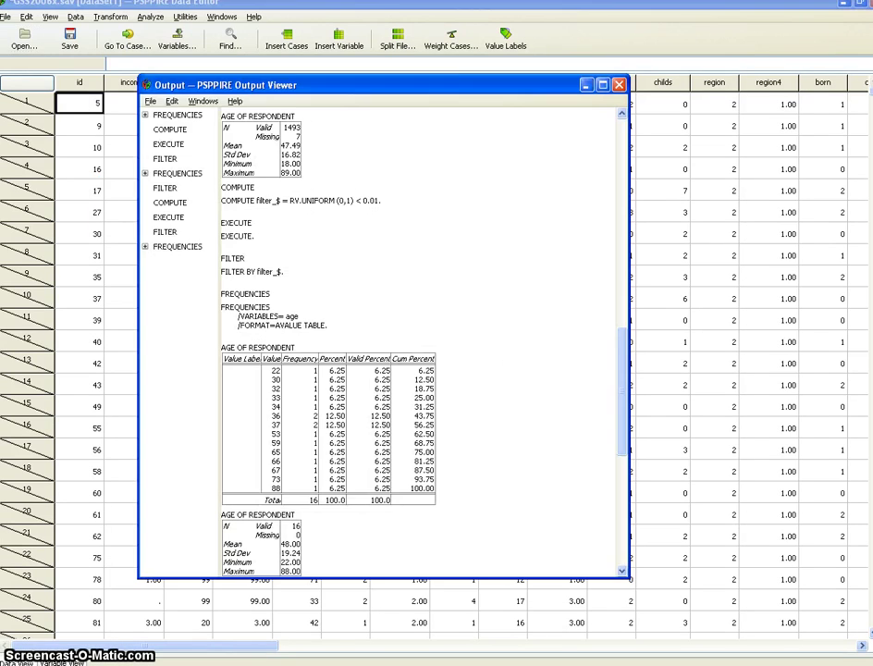
# Compare the second sample's age frequencies, mean, standard deviation and range with those of the full dataset in the output
pyautogui.scroll(-8, 454, 403)
pyautogui.scroll(-1, 454, 400)
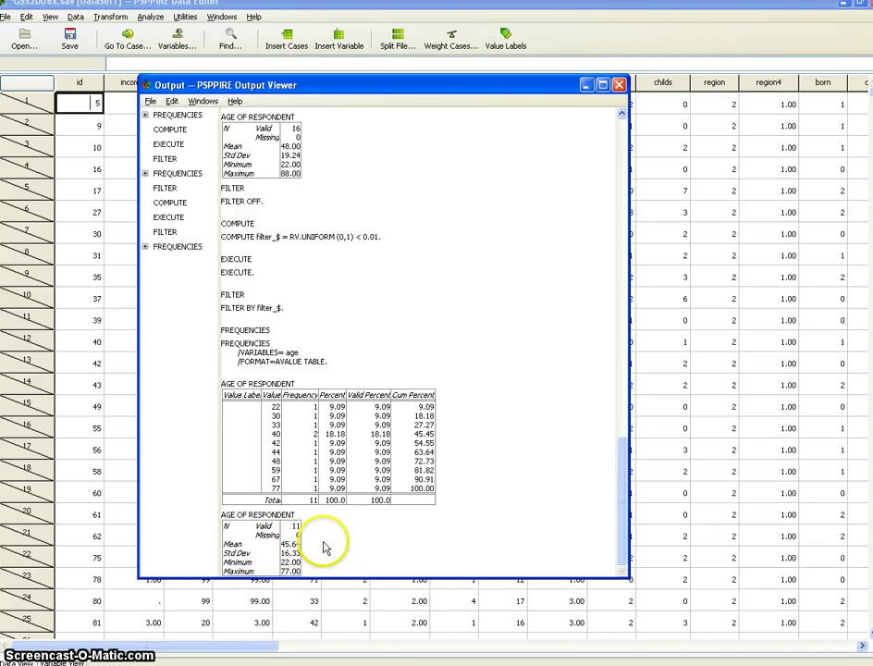
pyautogui.scroll(10, 385, 417)
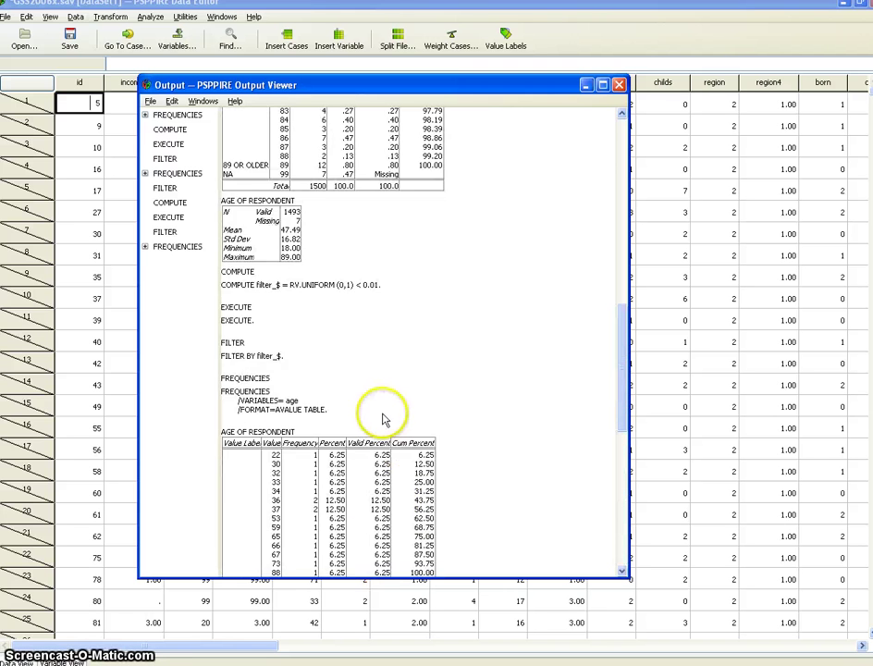
pyautogui.scroll(10, 328, 347)
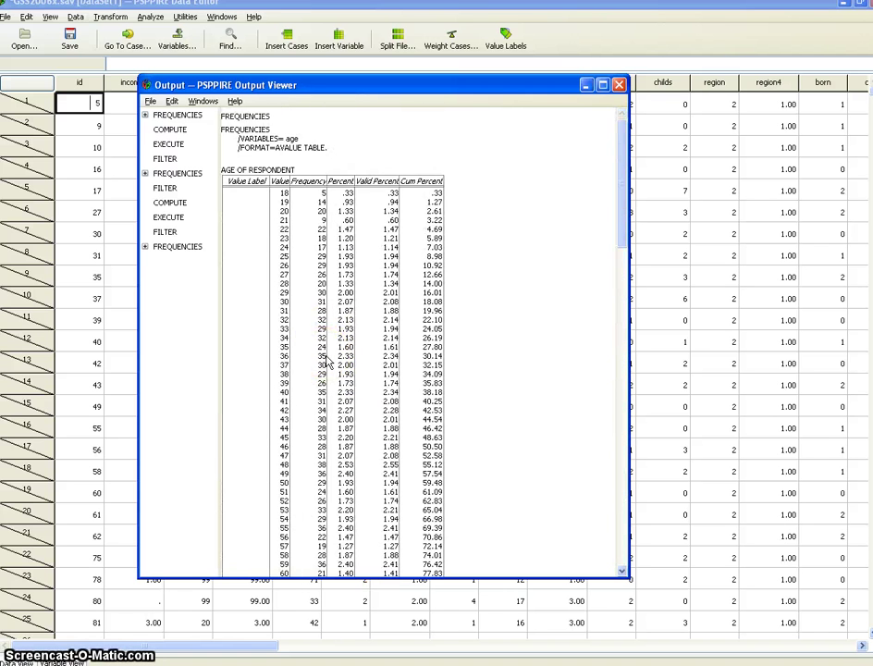
pyautogui.scroll(-10, 326, 360)
pyautogui.scroll(-3, 361, 370)
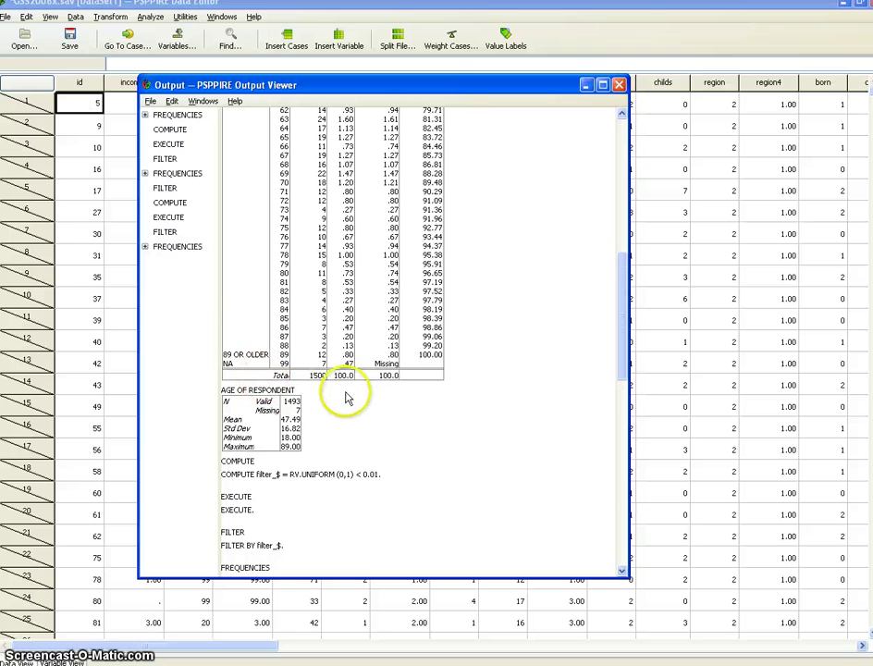
pyautogui.scroll(-3, 305, 370)
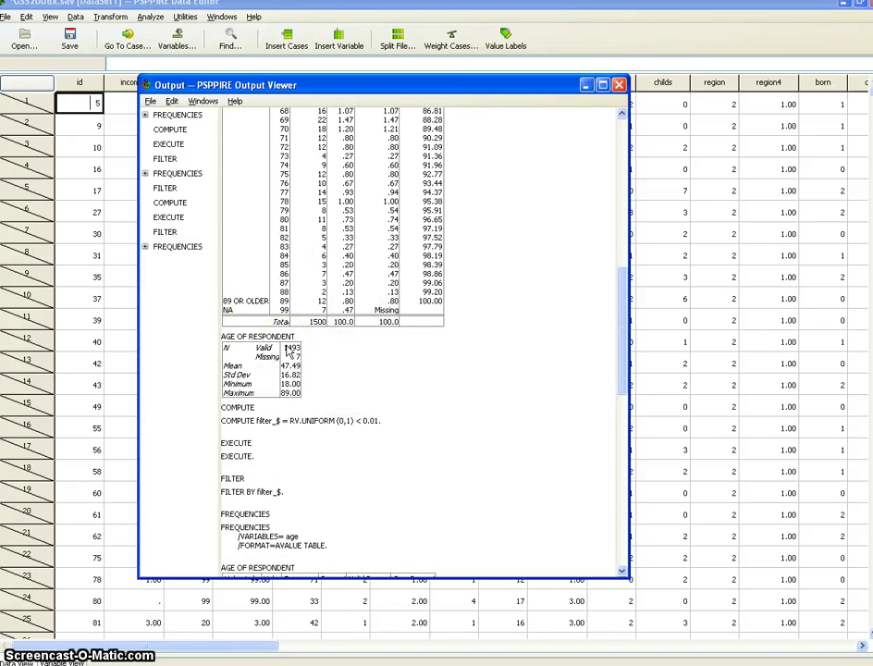
pyautogui.scroll(-10, 289, 351)
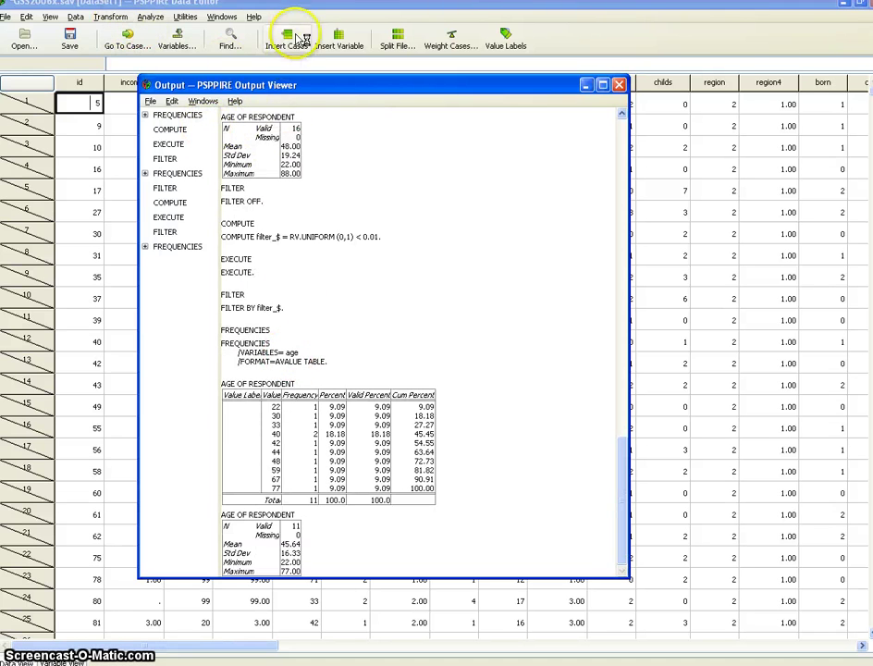
# Return to the data and remove the second sample's filter by selecting all cases
pyautogui.click(330, 20)
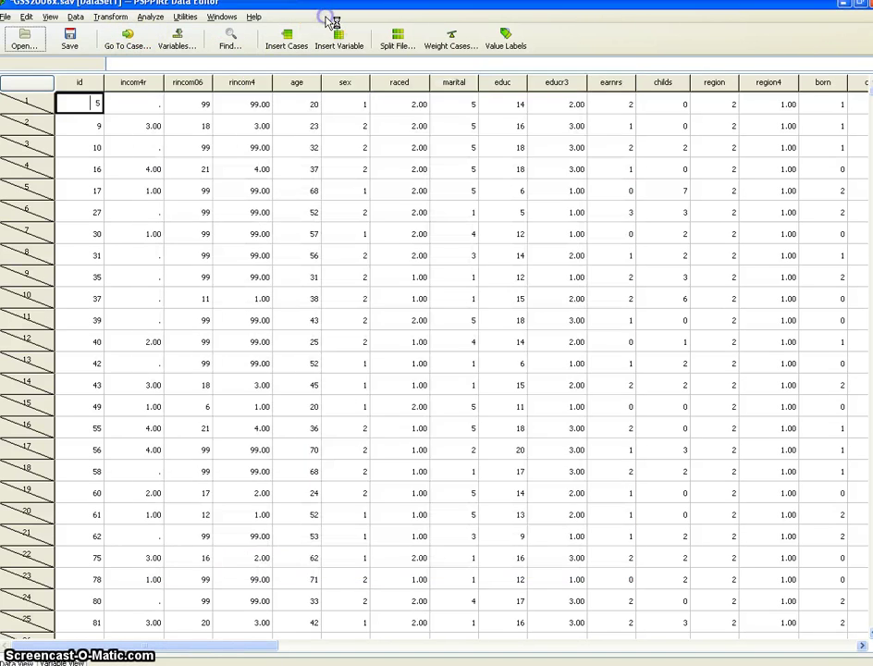
pyautogui.click(75, 17)
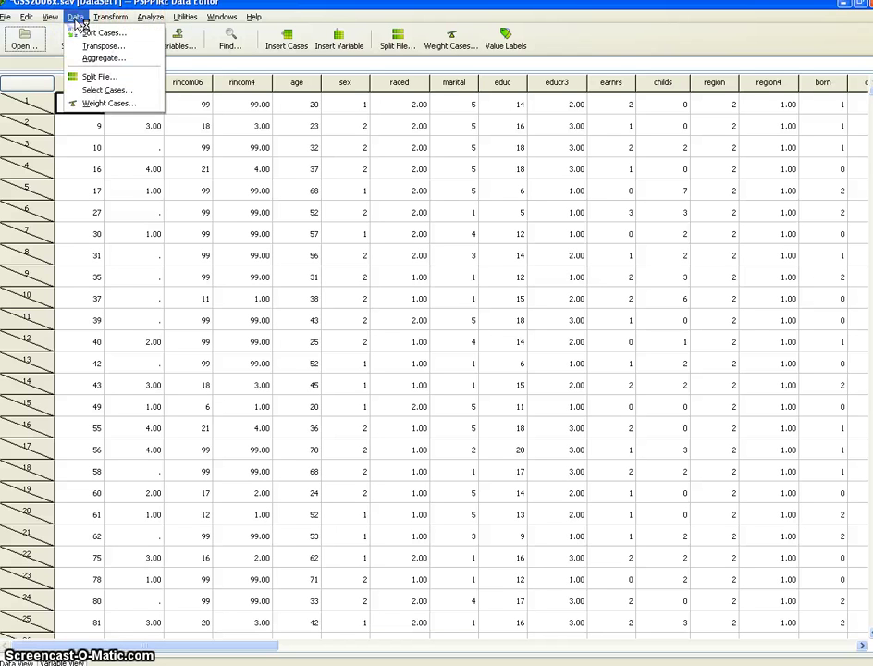
pyautogui.click(103, 90)
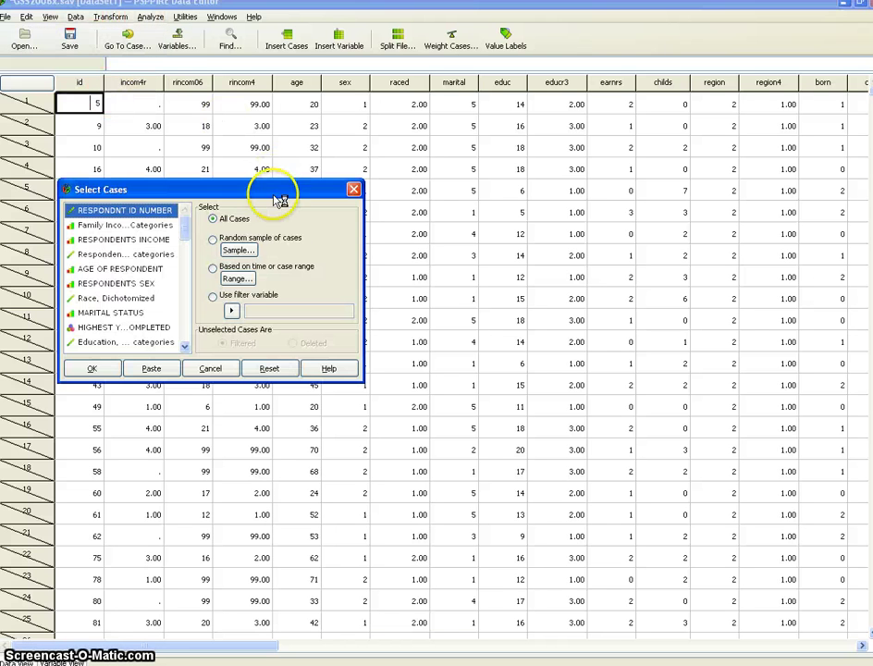
pyautogui.click(92, 368)
pyautogui.click(83, 16)
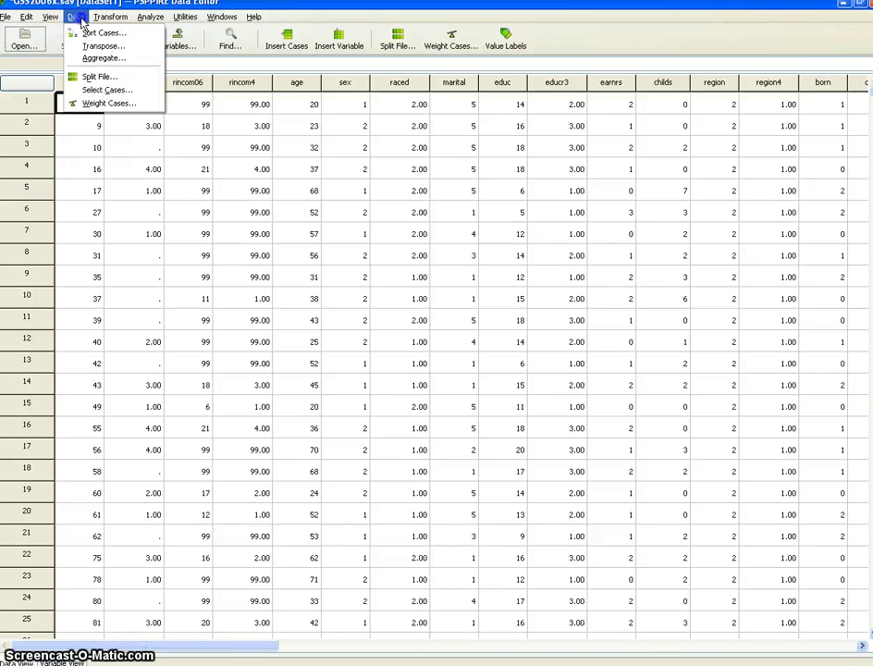
pyautogui.click(88, 34)
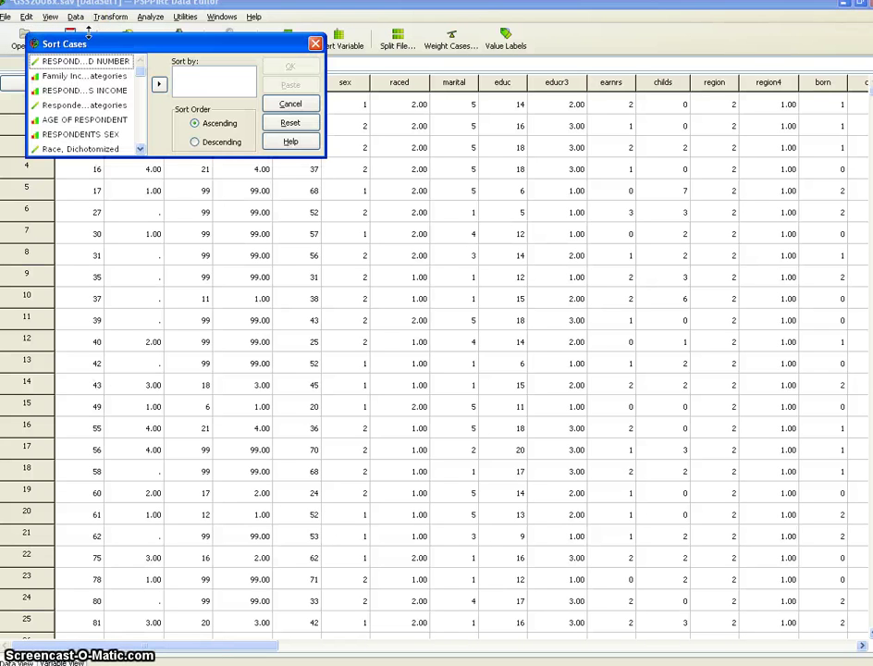
pyautogui.click(268, 106)
# Draw a third random sample of approximately 1% of all cases, keeping unselected cases filtered
pyautogui.click(76, 17)
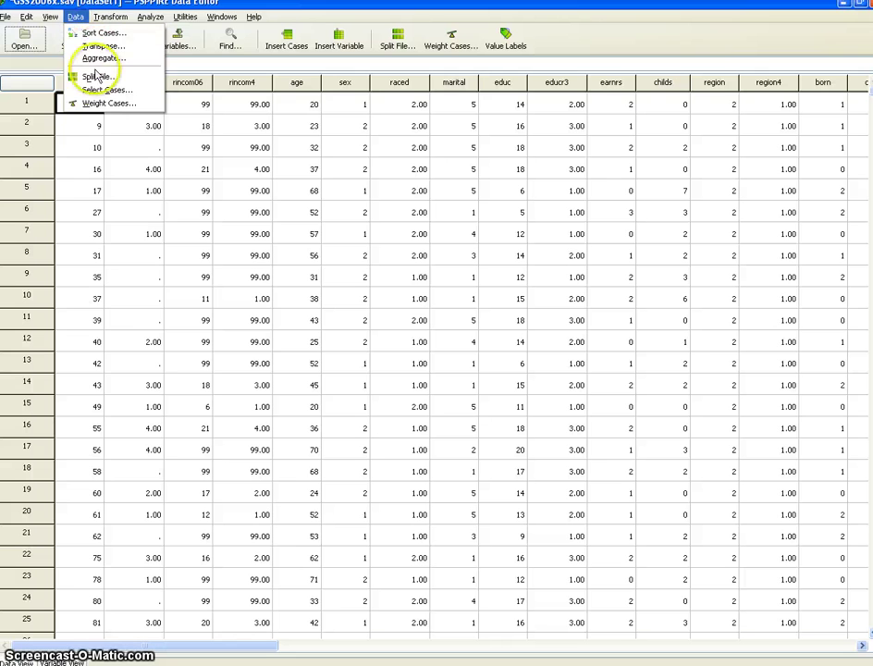
pyautogui.click(100, 90)
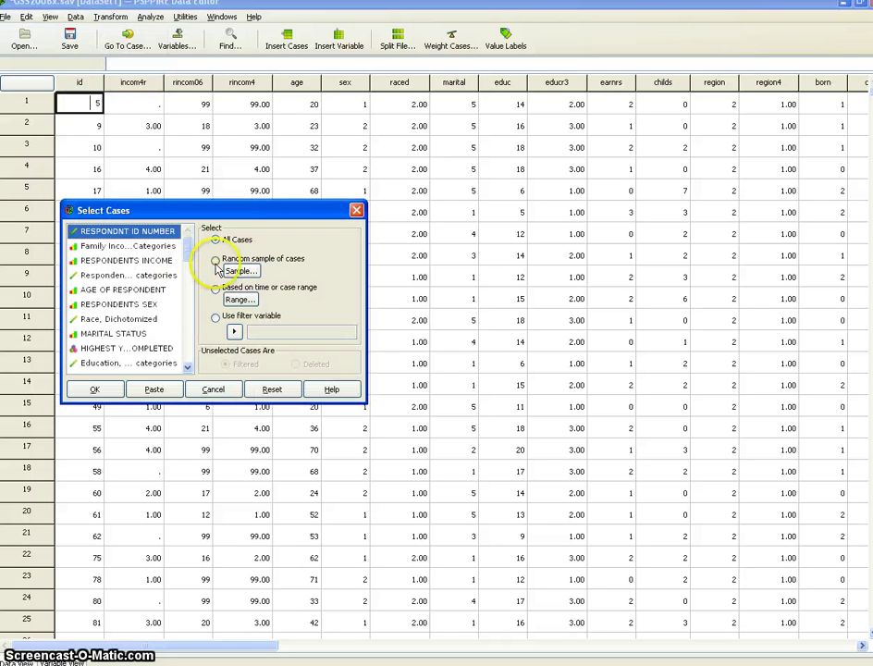
pyautogui.click(215, 263)
pyautogui.click(243, 270)
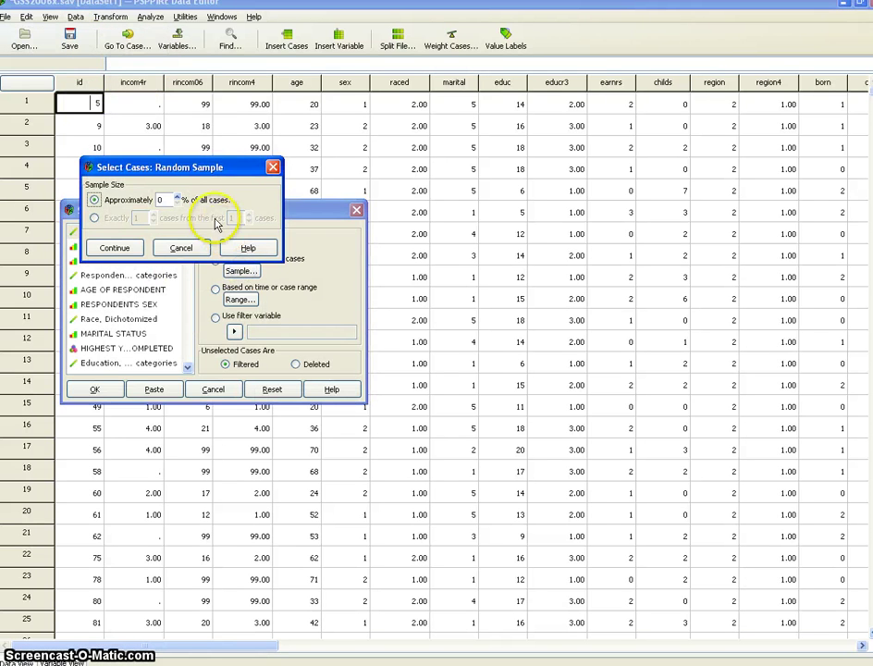
pyautogui.write('1')
pyautogui.click(102, 248)
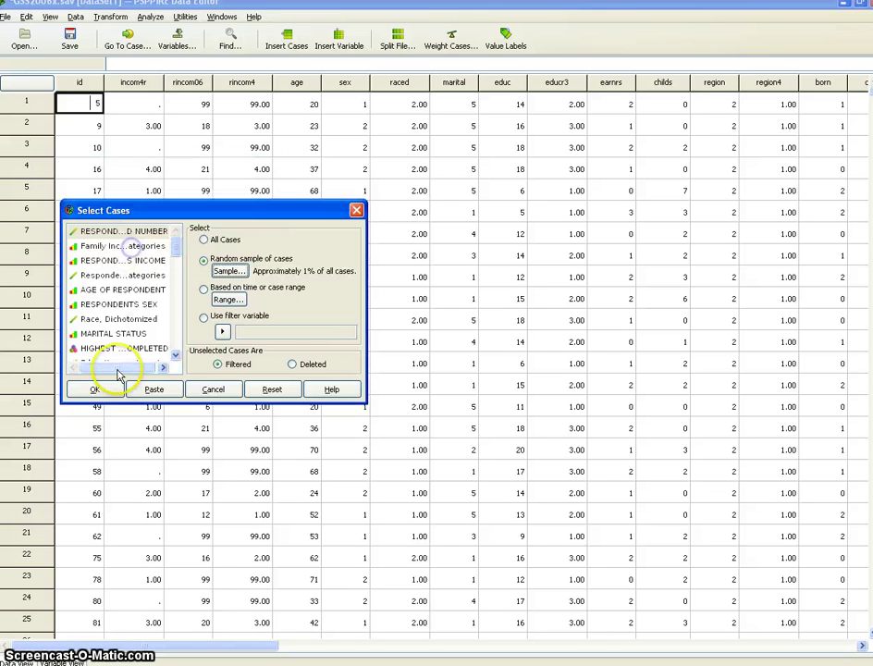
pyautogui.click(94, 389)
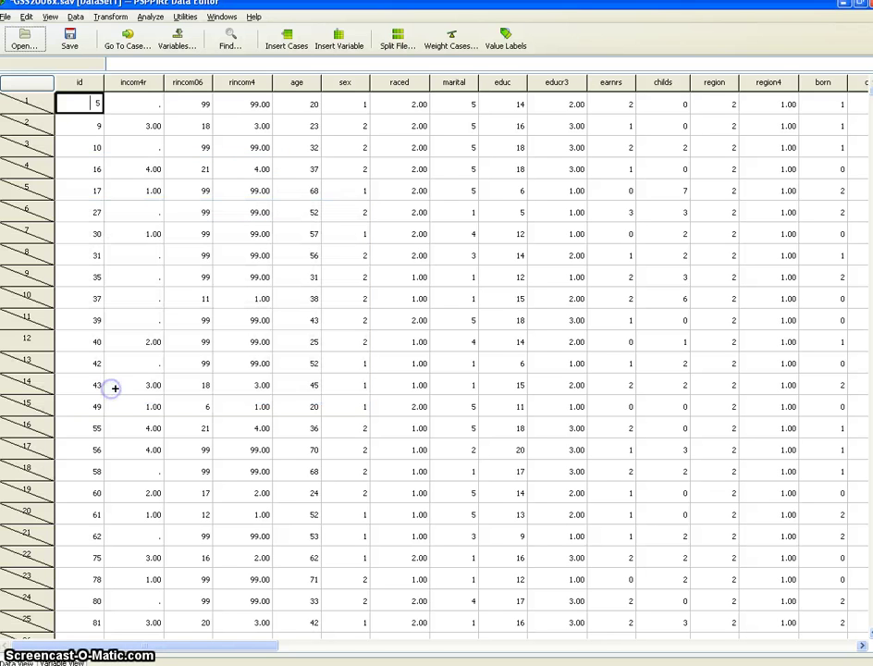
# Run a Frequencies analysis on AGE OF RESPONDENT for the third sample, with mean and standard deviation included
pyautogui.click(116, 17)
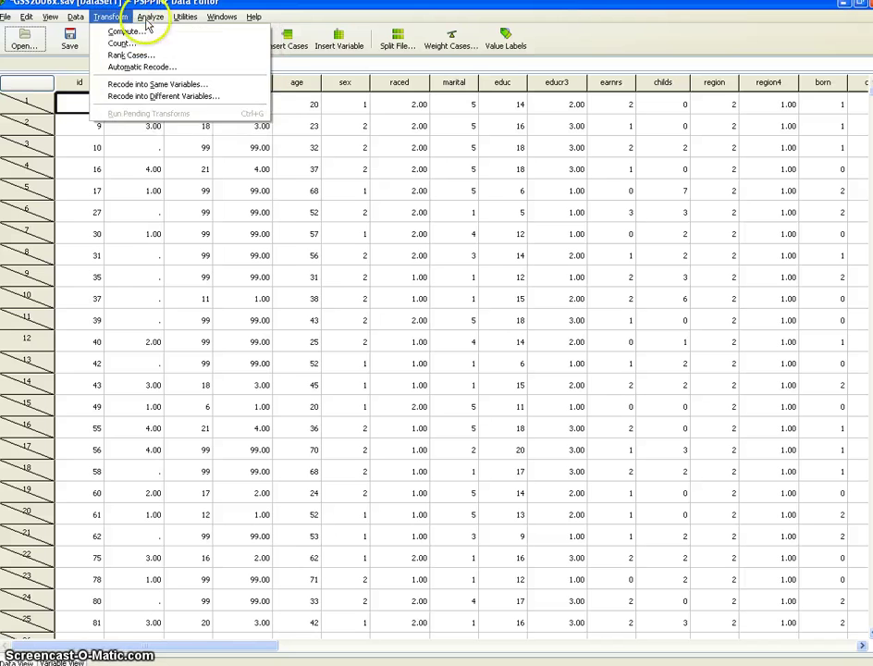
pyautogui.moveTo(189, 31)
pyautogui.click(301, 32)
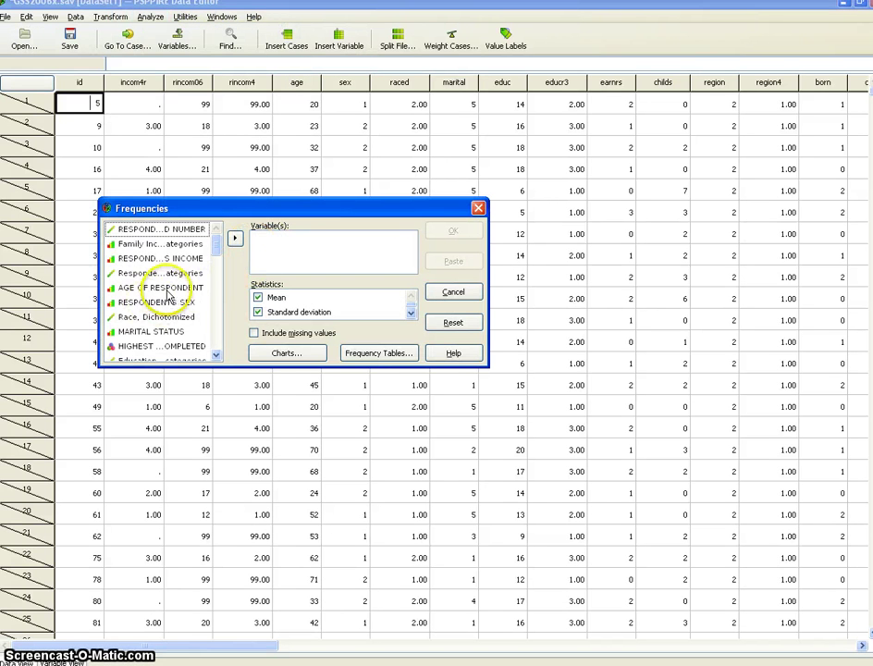
pyautogui.click(168, 292)
pyautogui.click(235, 238)
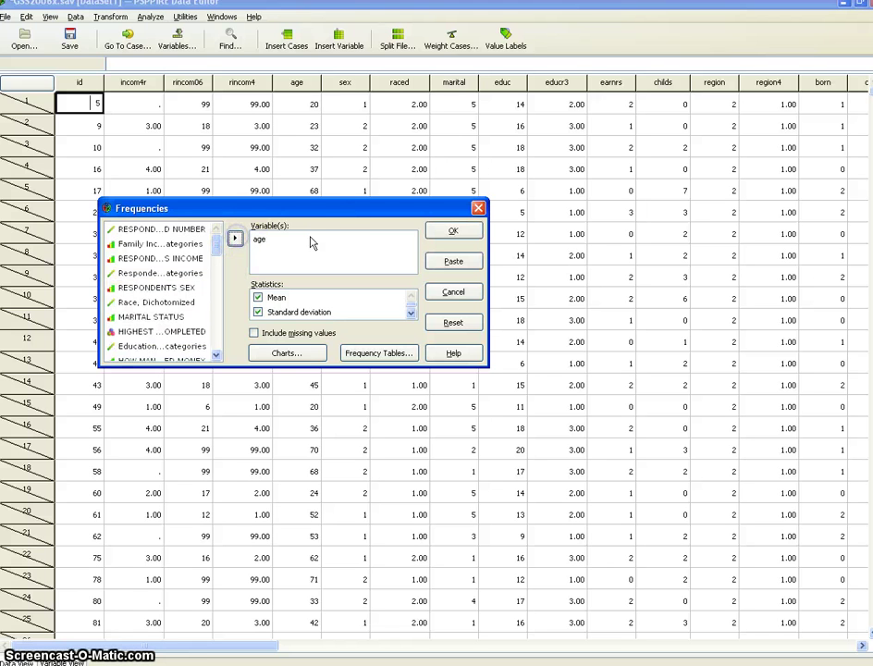
pyautogui.click(455, 233)
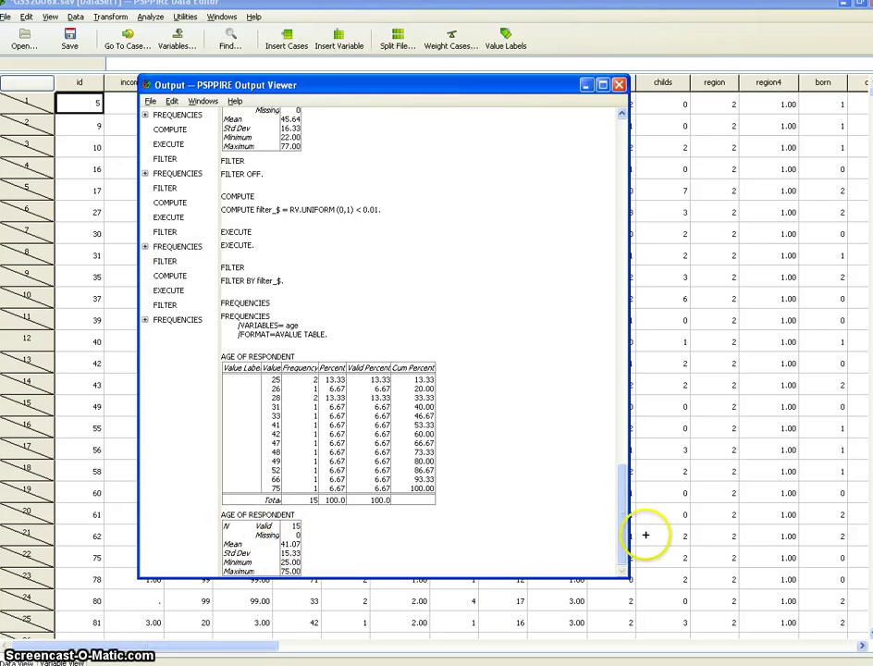
# Compare the age mean, standard deviation, minimum and maximum of all three samples with those of the full dataset in the output
pyautogui.moveTo(617, 541); pyautogui.dragTo(641, 342)
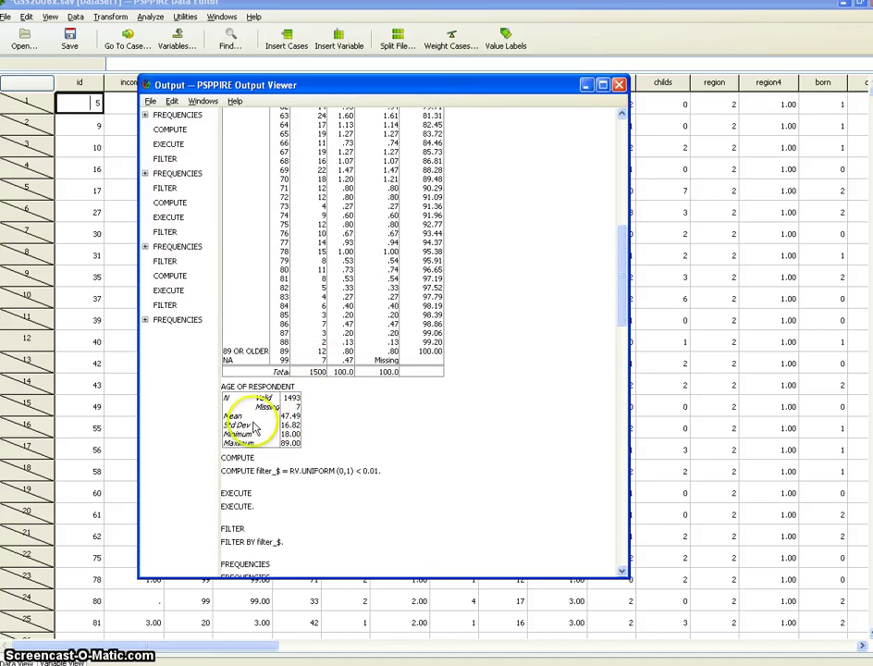
pyautogui.moveTo(621, 275); pyautogui.dragTo(616, 538)
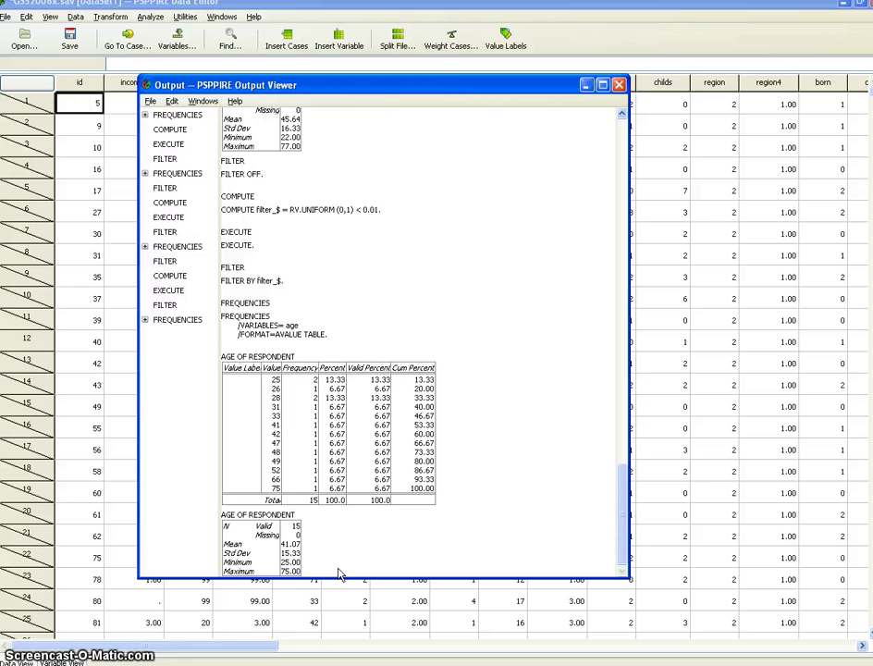
pyautogui.scroll(8, 419, 308)
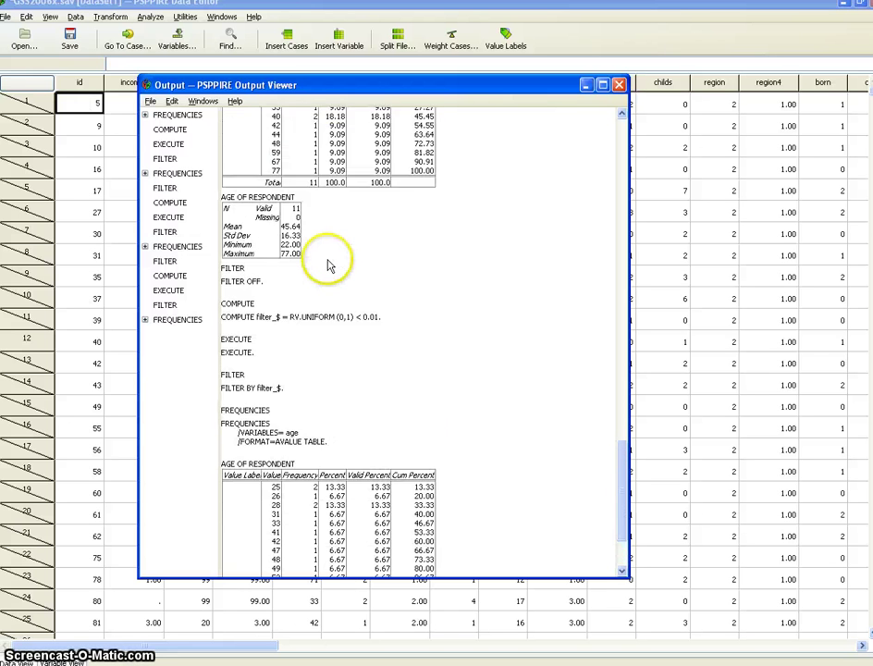
pyautogui.scroll(4, 324, 262)
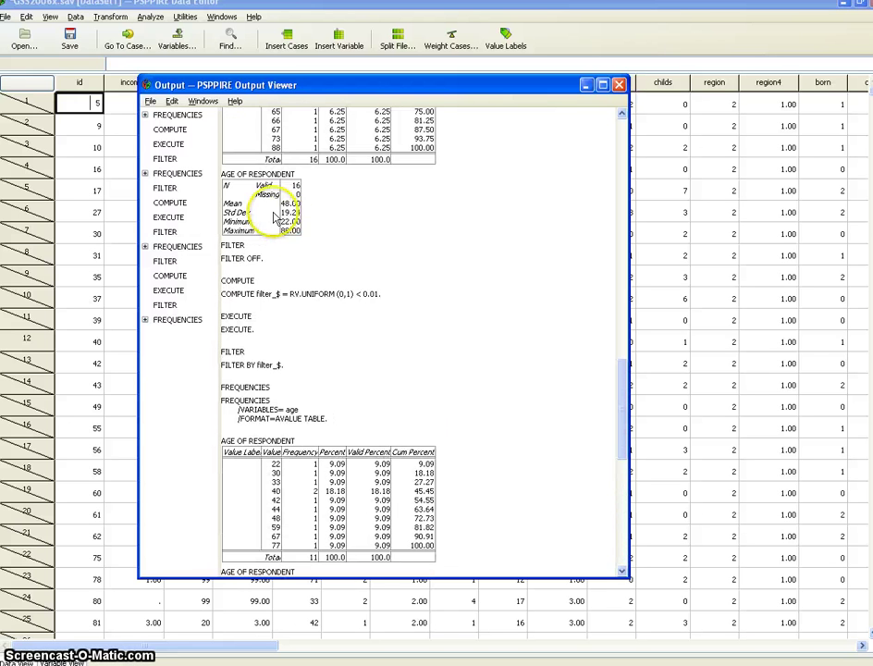
pyautogui.scroll(3, 266, 211)
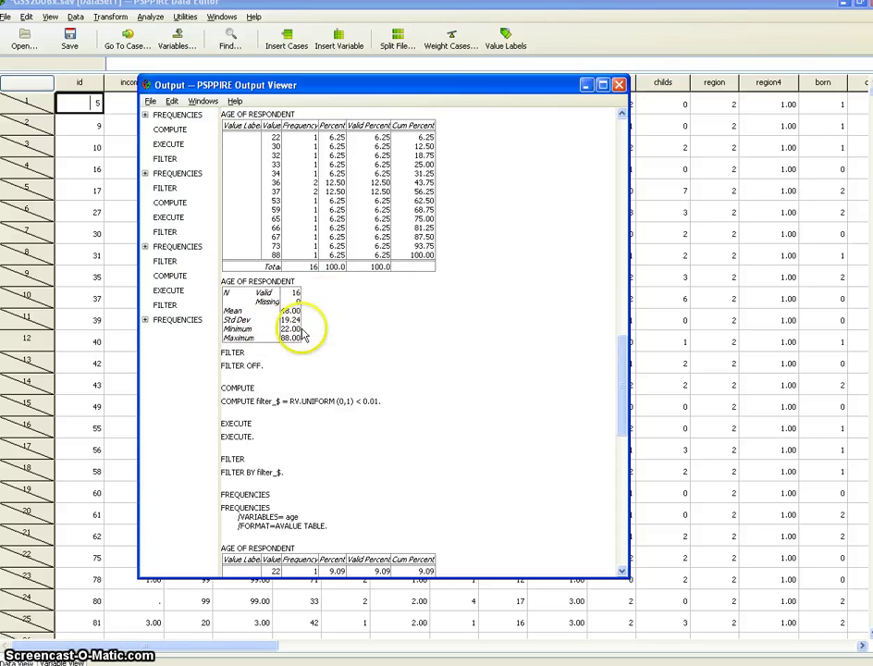
pyautogui.scroll(-6, 292, 332)
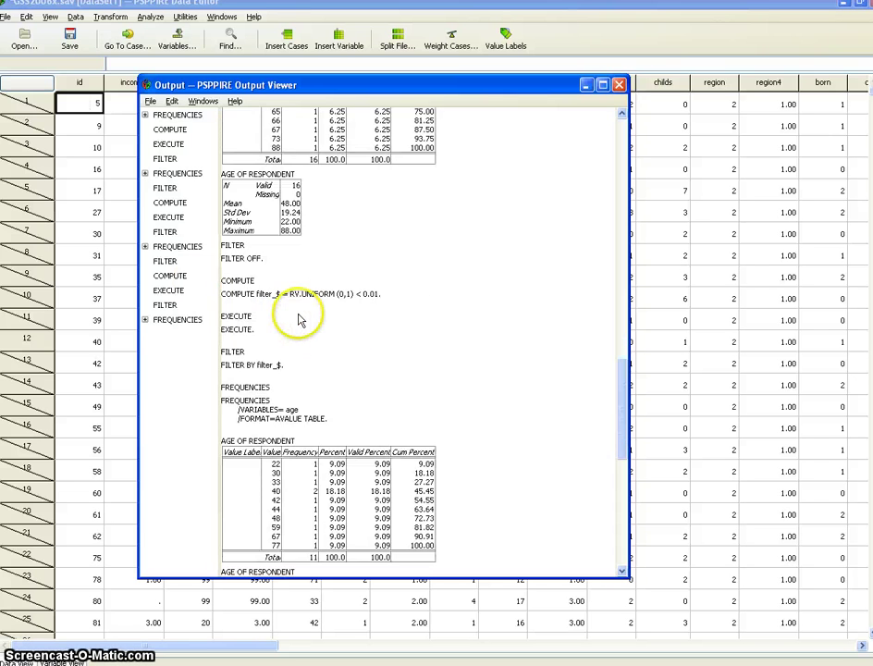
pyautogui.scroll(-3, 305, 500)
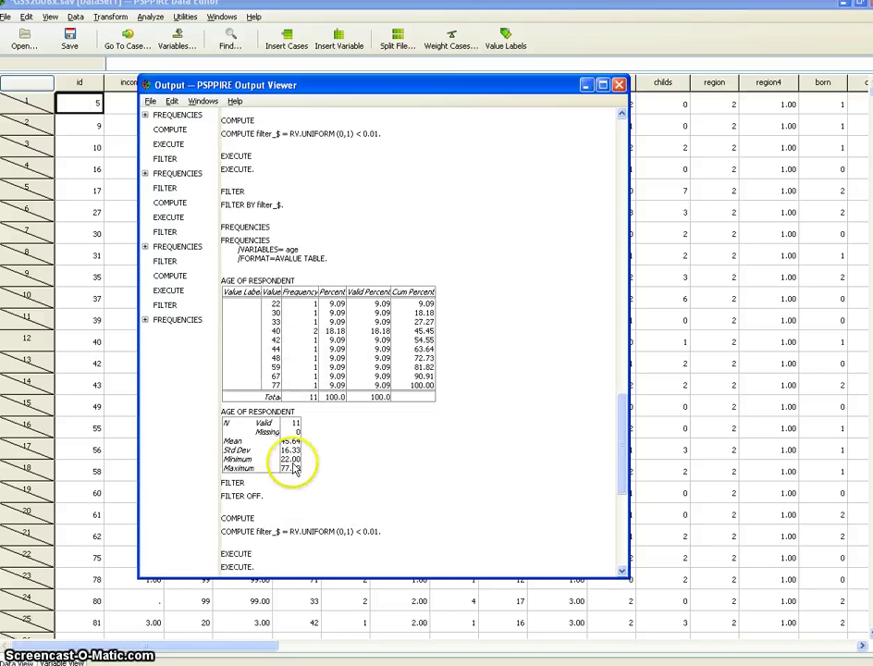
pyautogui.scroll(-7, 300, 360)
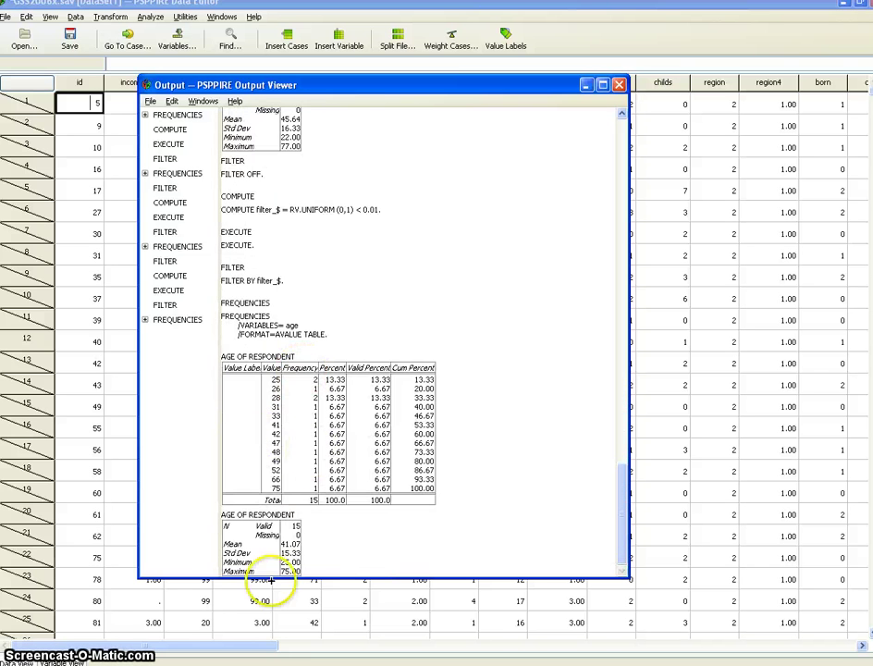
pyautogui.scroll(10, 319, 460)
pyautogui.scroll(-10, 271, 213)
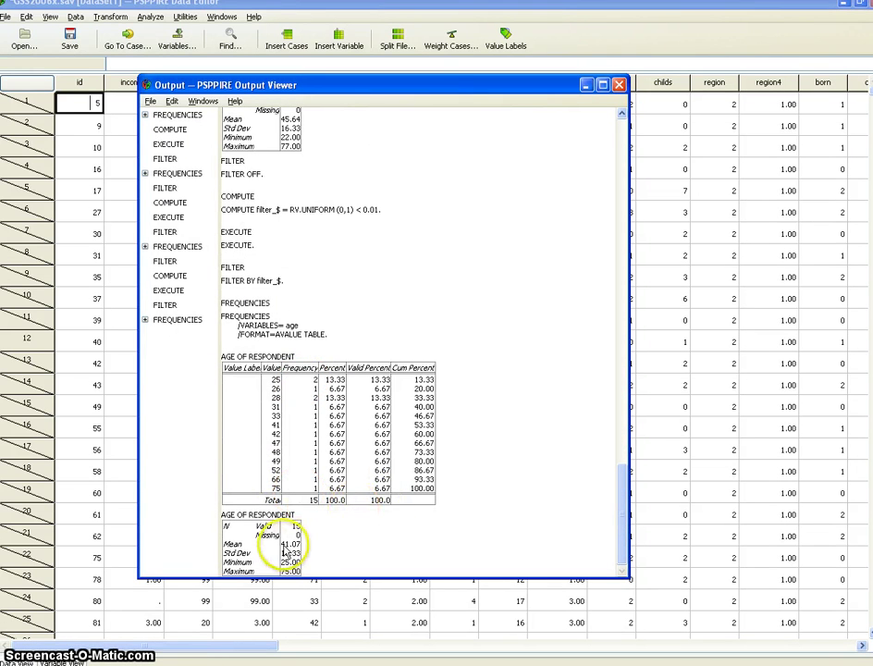
pyautogui.scroll(10, 275, 549)
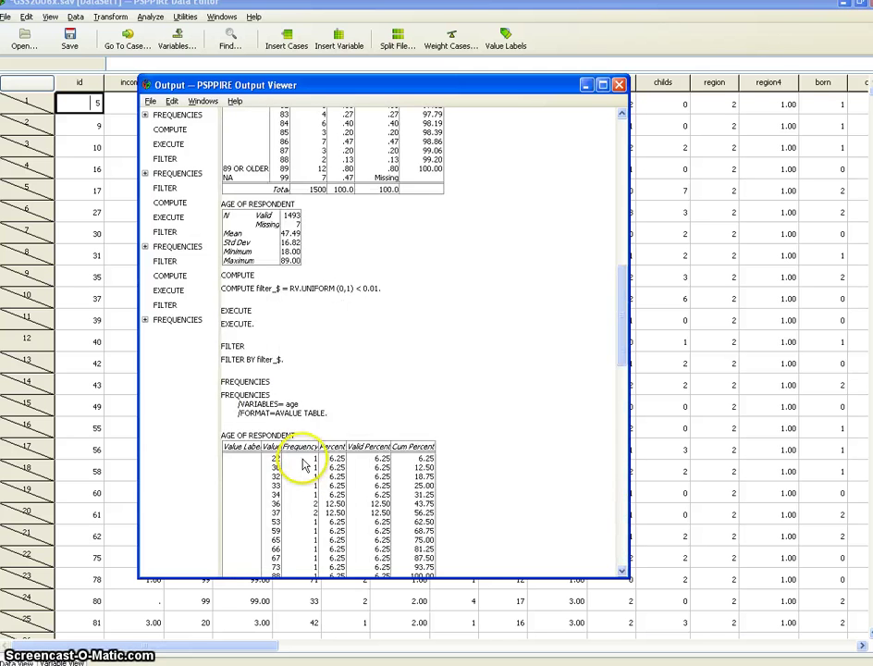
# Review the full dataset's age statistics against those of the third 1% sample in the output
pyautogui.scroll(-8, 404, 389)
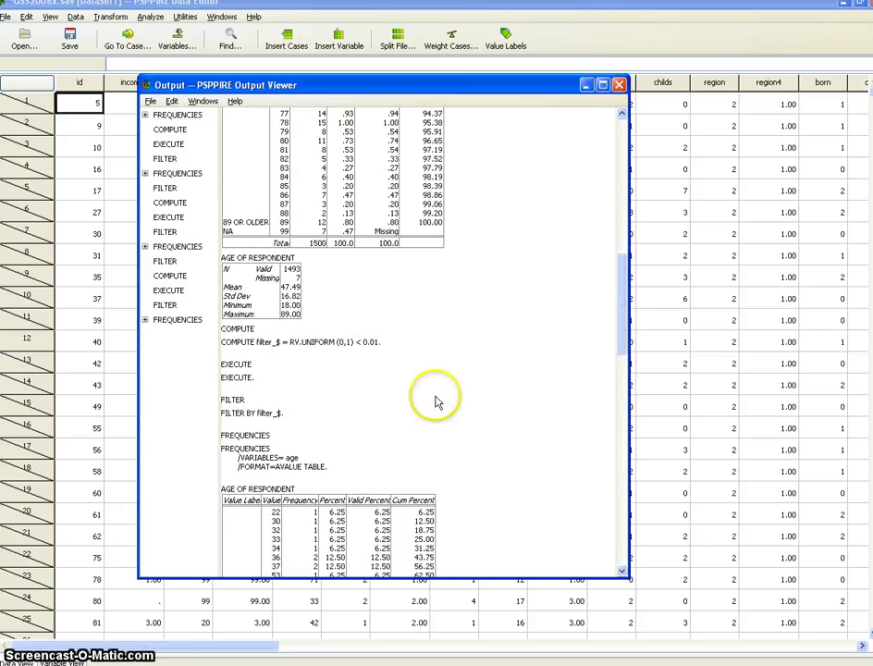
pyautogui.scroll(5, 405, 388)
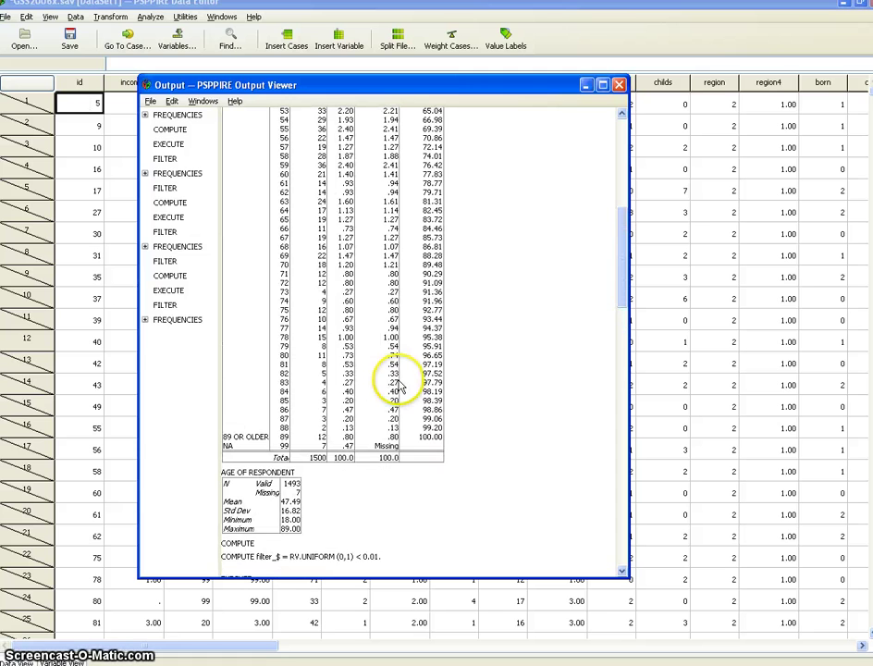
pyautogui.scroll(-3, 224, 222)
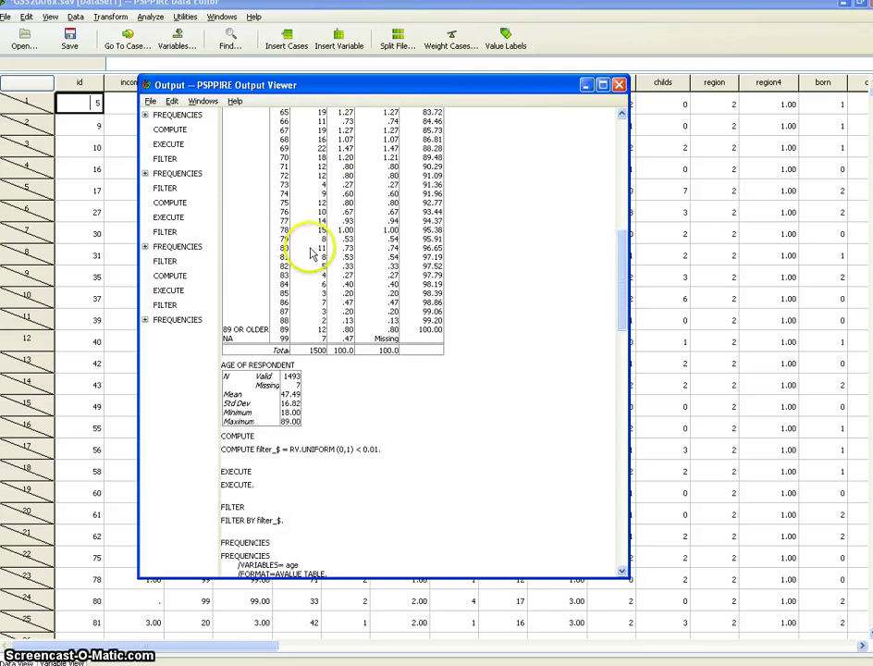
pyautogui.scroll(-5, 329, 273)
pyautogui.scroll(-10, 328, 273)
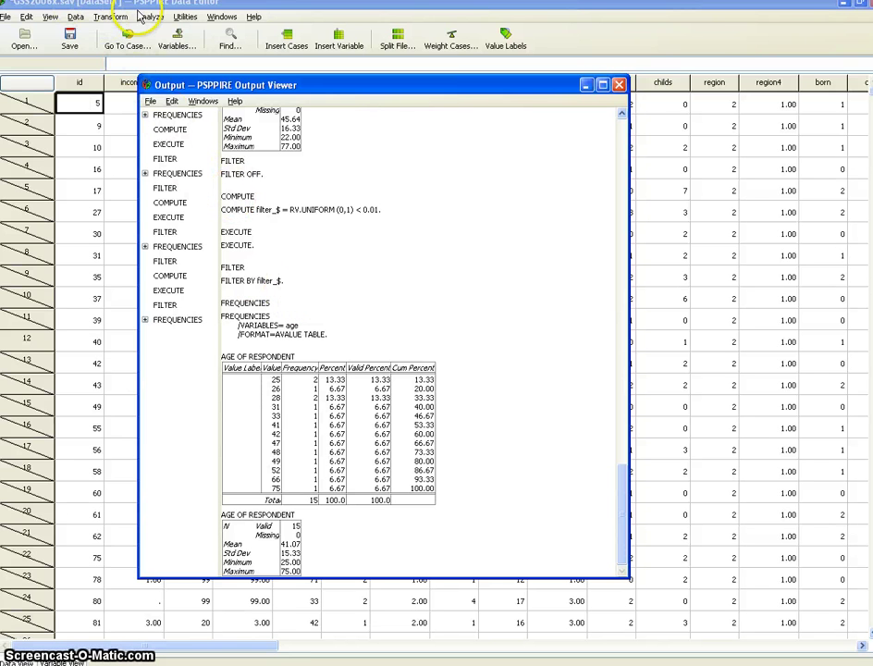
# Return to the data and remove the third sample's filter by selecting all cases
pyautogui.click(76, 16)
pyautogui.click(83, 88)
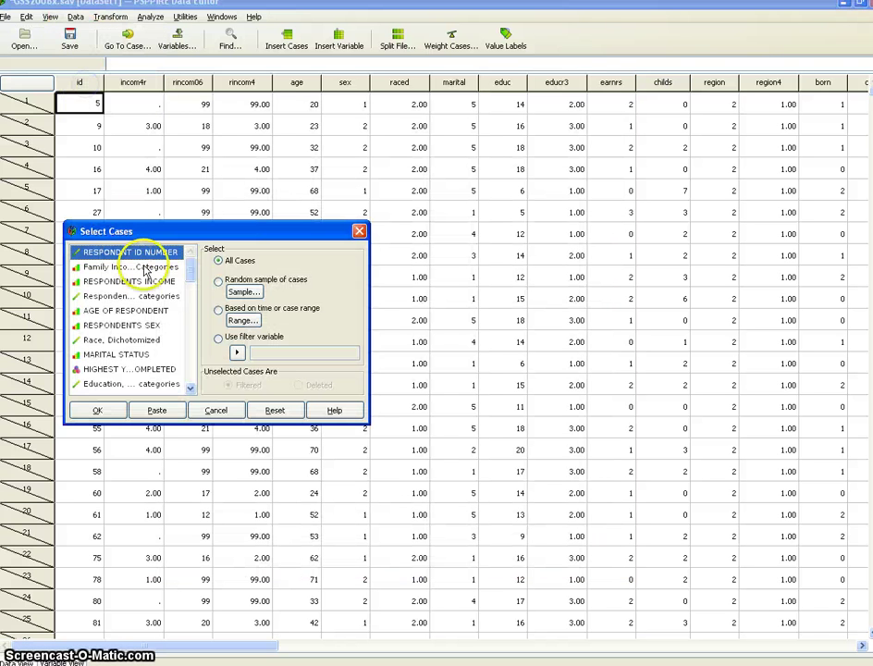
pyautogui.click(97, 410)
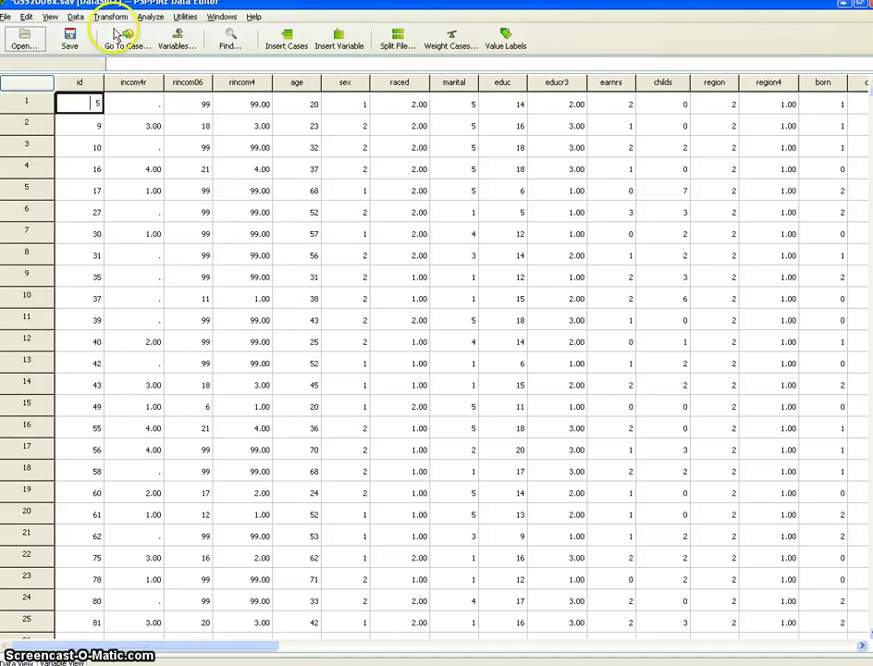
# Draw a random sample of approximately 5% of all cases, keeping unselected cases filtered
pyautogui.click(74, 17)
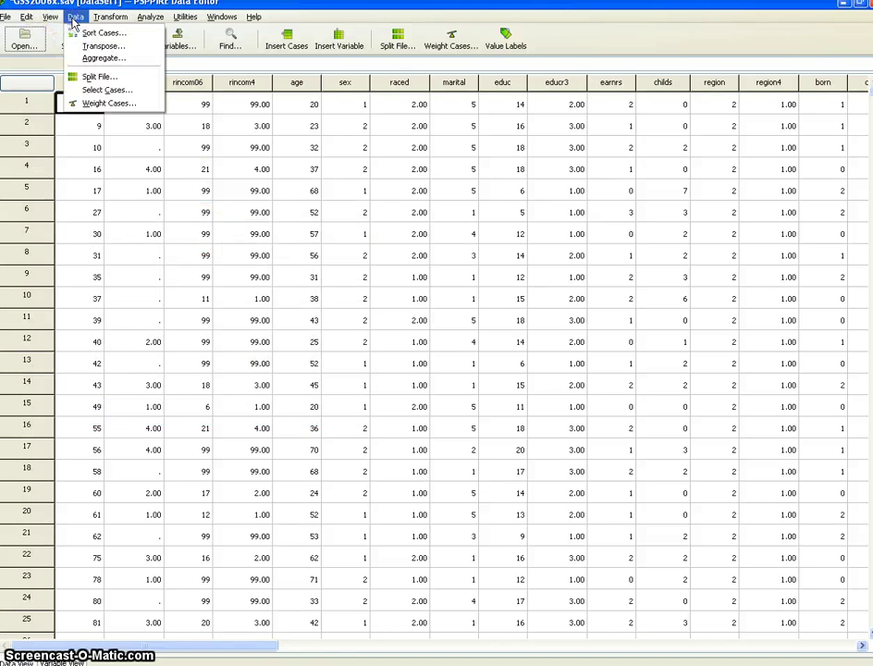
pyautogui.click(104, 90)
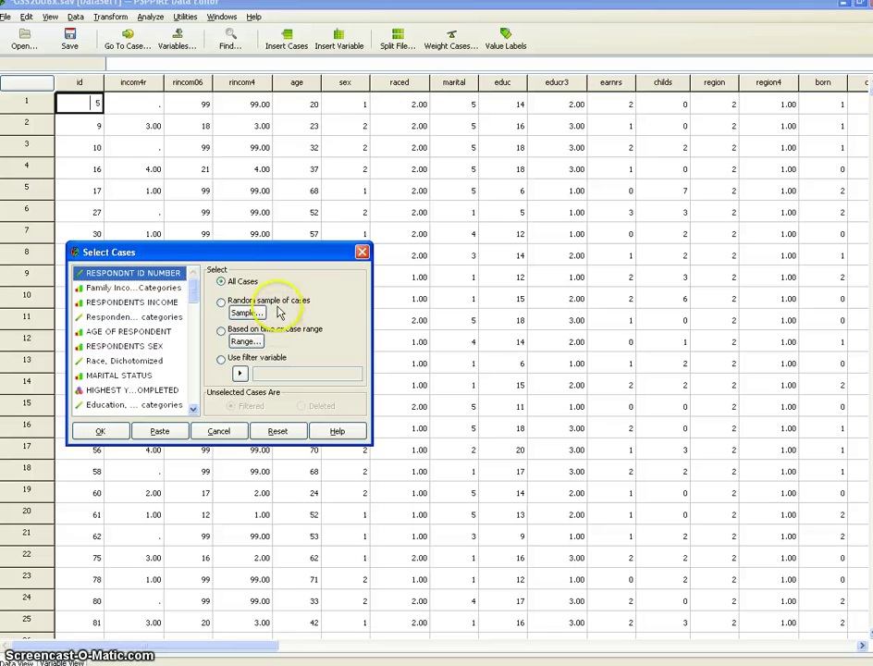
pyautogui.click(227, 303)
pyautogui.click(248, 313)
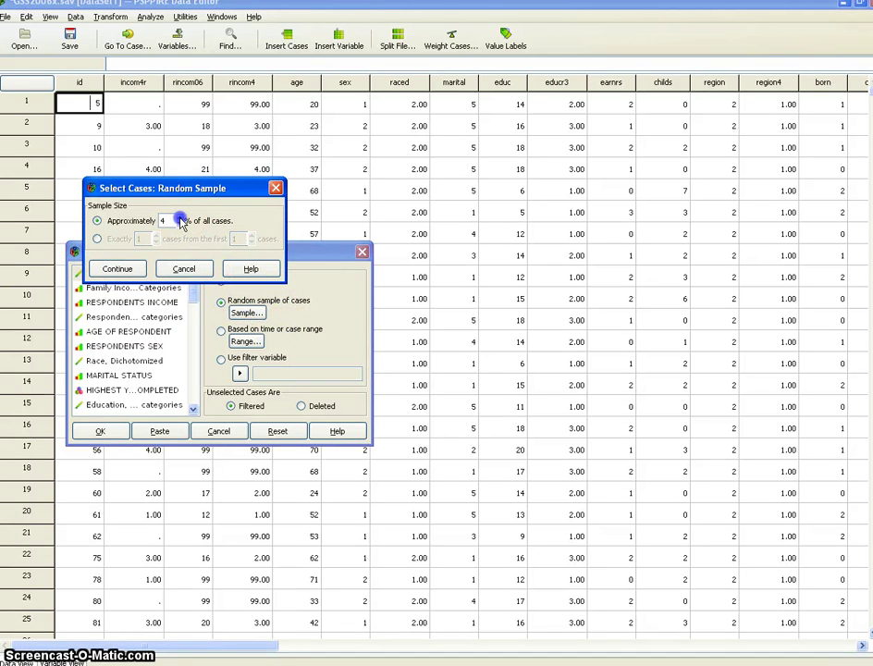
pyautogui.click(118, 269)
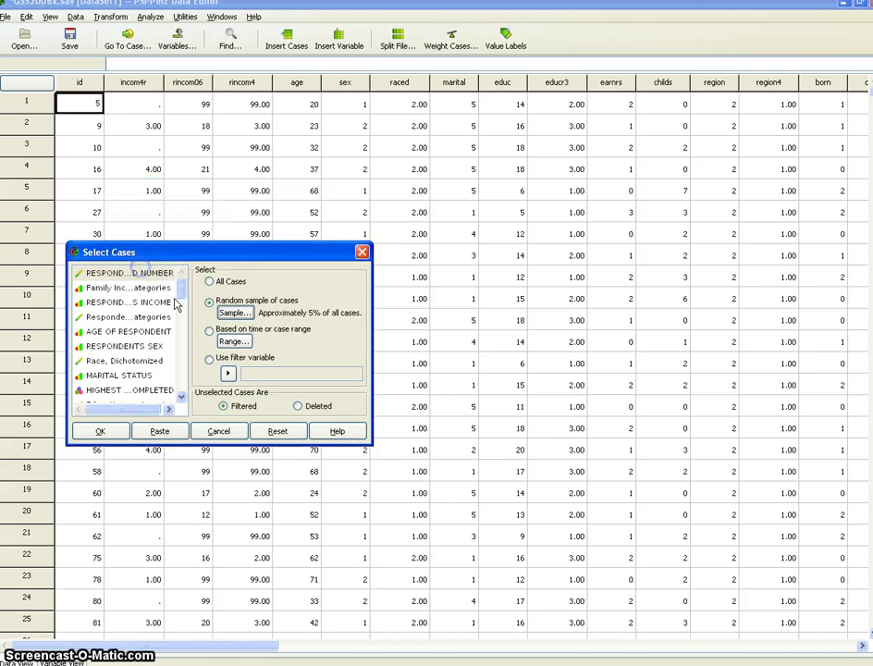
pyautogui.click(100, 431)
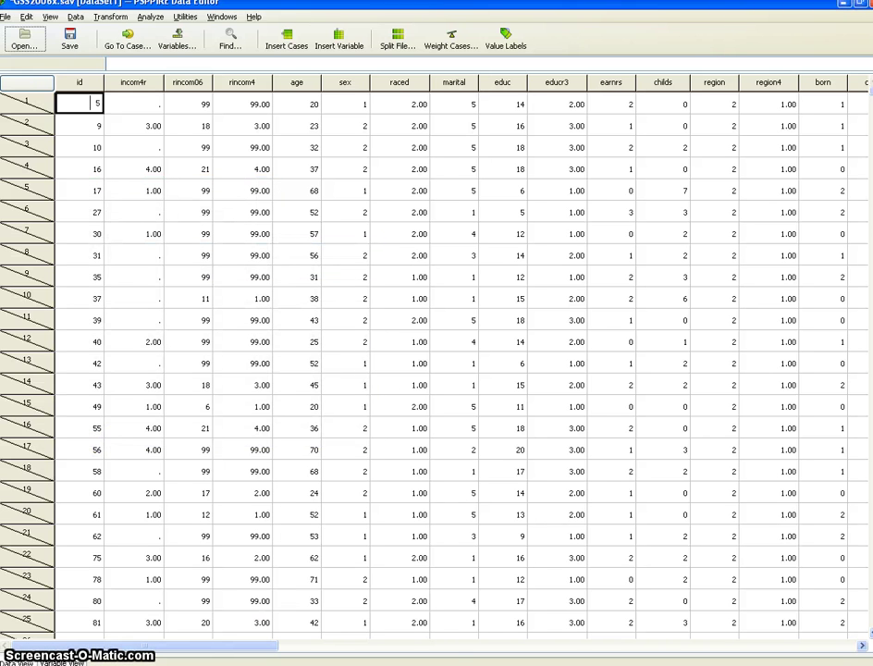
# Run a Frequencies analysis on AGE OF RESPONDENT for the 5% sample, with mean and standard deviation included
pyautogui.click(149, 17)
pyautogui.moveTo(208, 31)
pyautogui.click(311, 32)
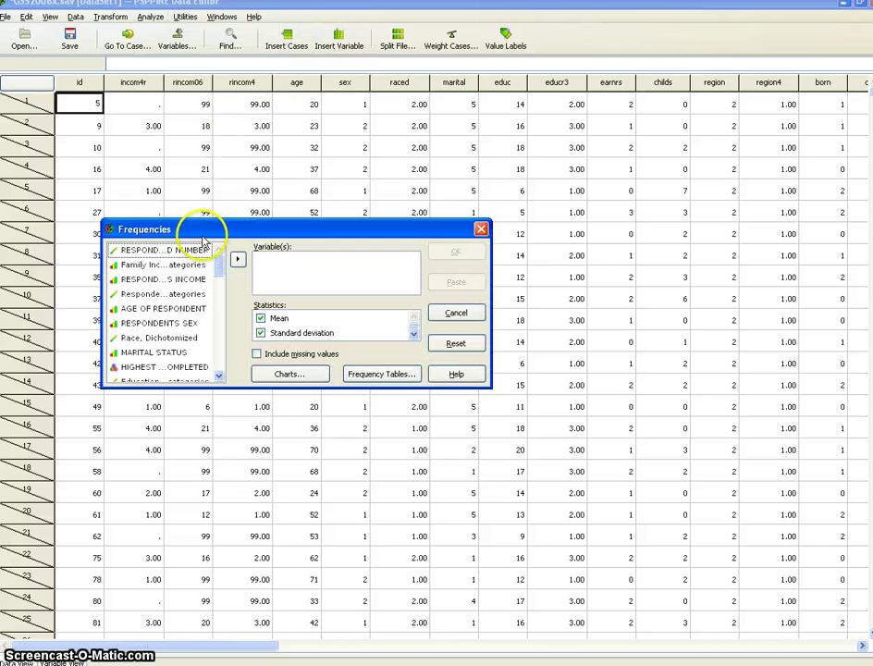
pyautogui.click(158, 310)
pyautogui.click(239, 261)
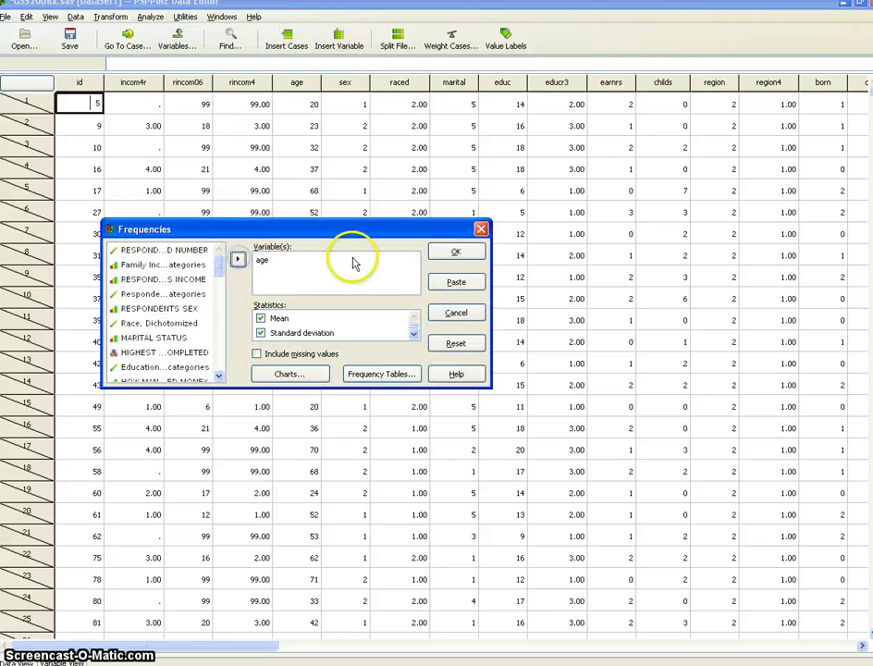
pyautogui.click(455, 252)
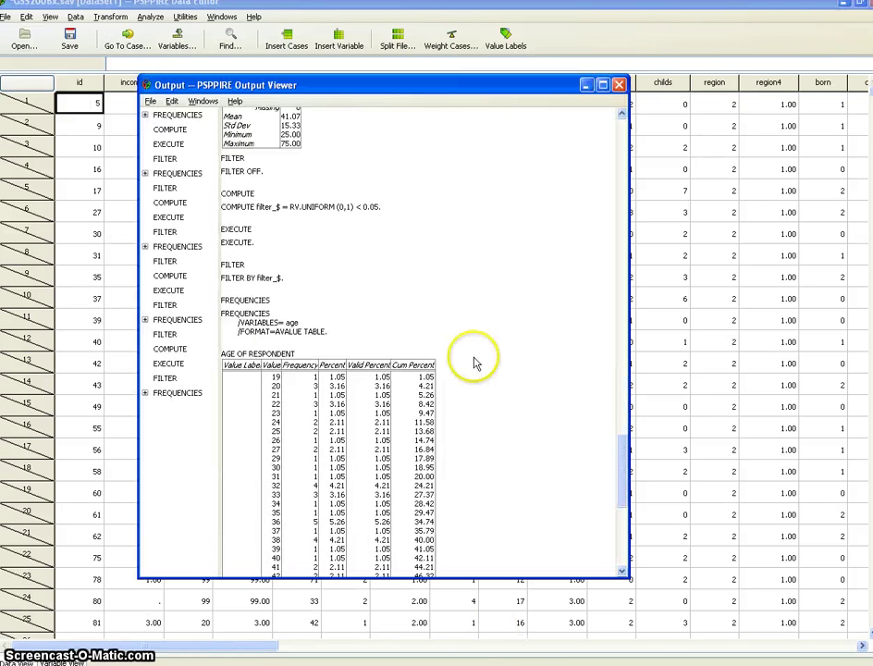
# Examine the 5% sample's age frequency table and statistics alongside those of the third 1% sample
pyautogui.scroll(3, 349, 264)
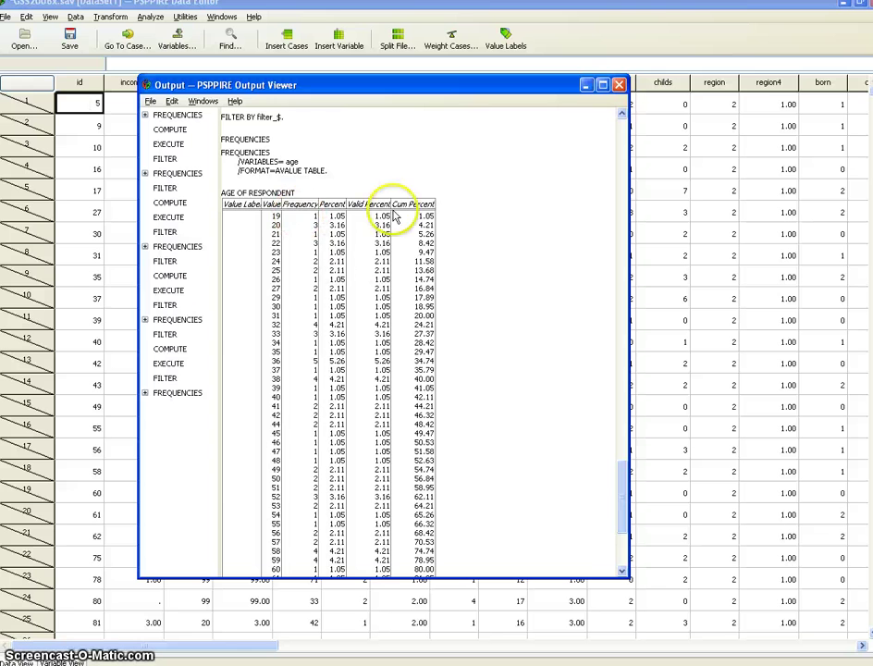
pyautogui.scroll(-3, 303, 328)
pyautogui.scroll(3, 353, 333)
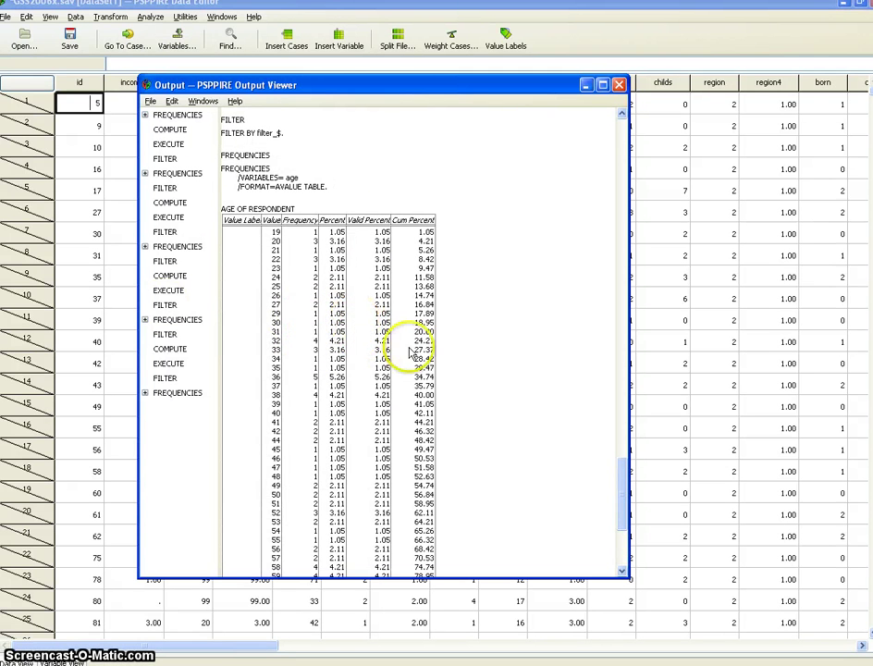
pyautogui.scroll(-3, 414, 337)
pyautogui.scroll(3, 370, 388)
pyautogui.scroll(-3, 351, 338)
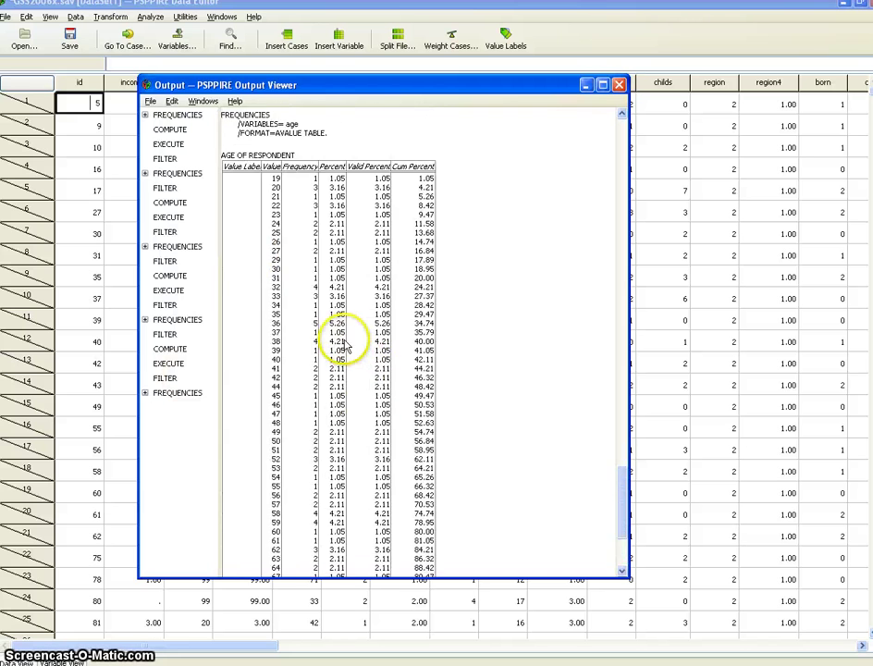
pyautogui.scroll(6, 343, 339)
pyautogui.scroll(3, 345, 339)
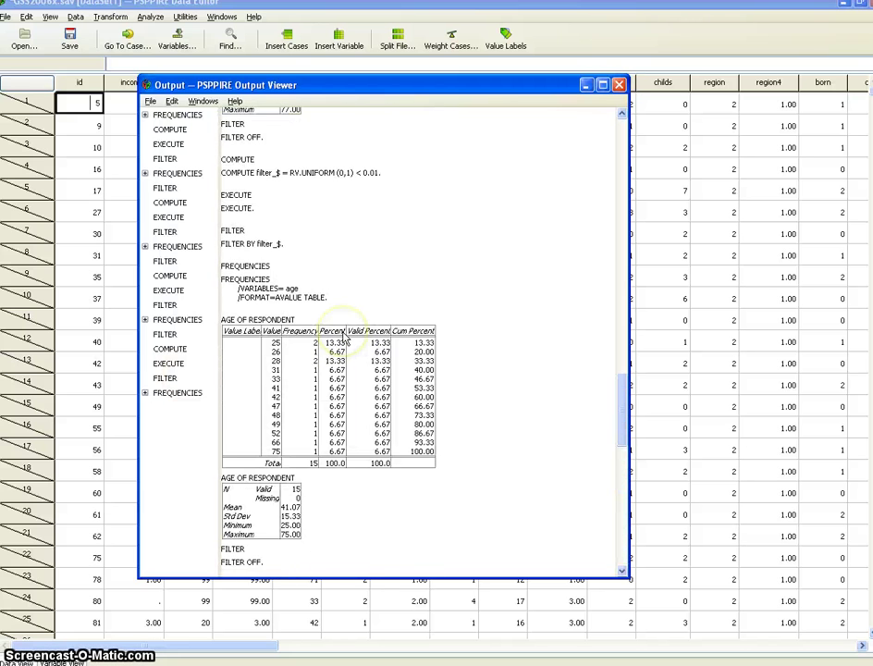
pyautogui.scroll(-10, 356, 338)
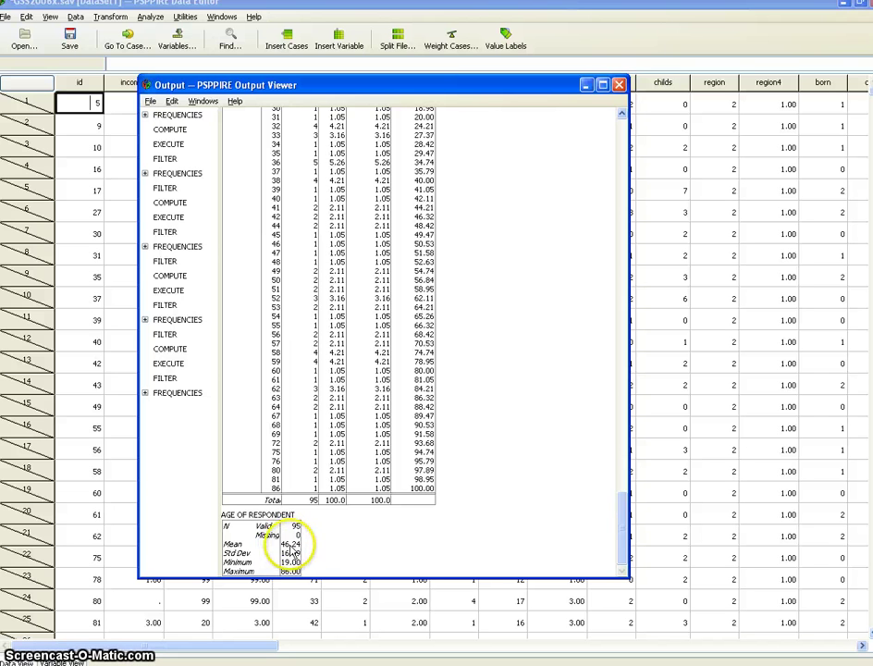
# Compare the 5% sample's age mean, standard deviation, minimum and maximum with those of the full dataset
pyautogui.moveTo(626, 552); pyautogui.dragTo(636, 84)
pyautogui.moveTo(625, 145); pyautogui.dragTo(619, 277)
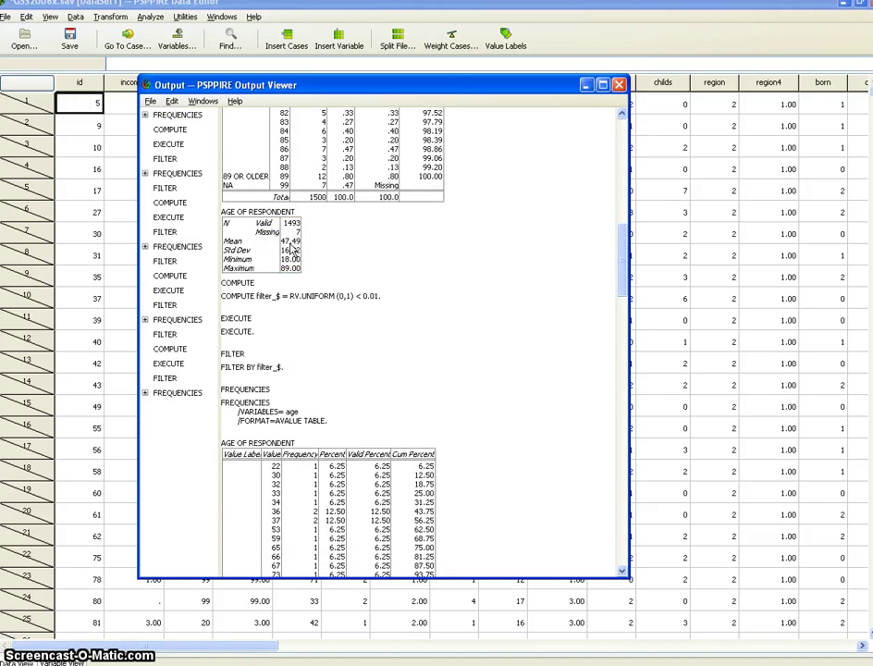
pyautogui.scroll(15, 554, 248)
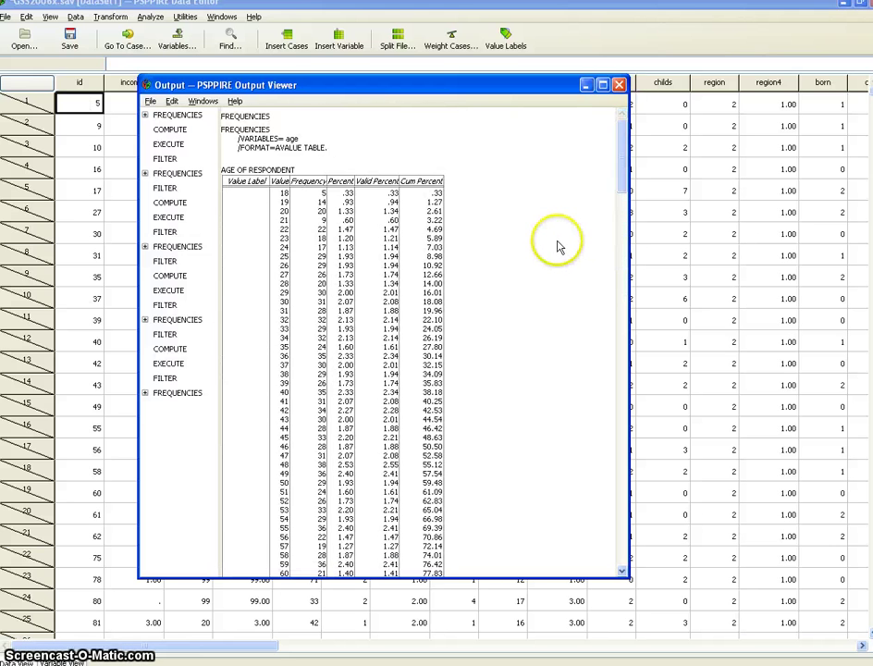
pyautogui.moveTo(623, 120); pyautogui.dragTo(609, 529)
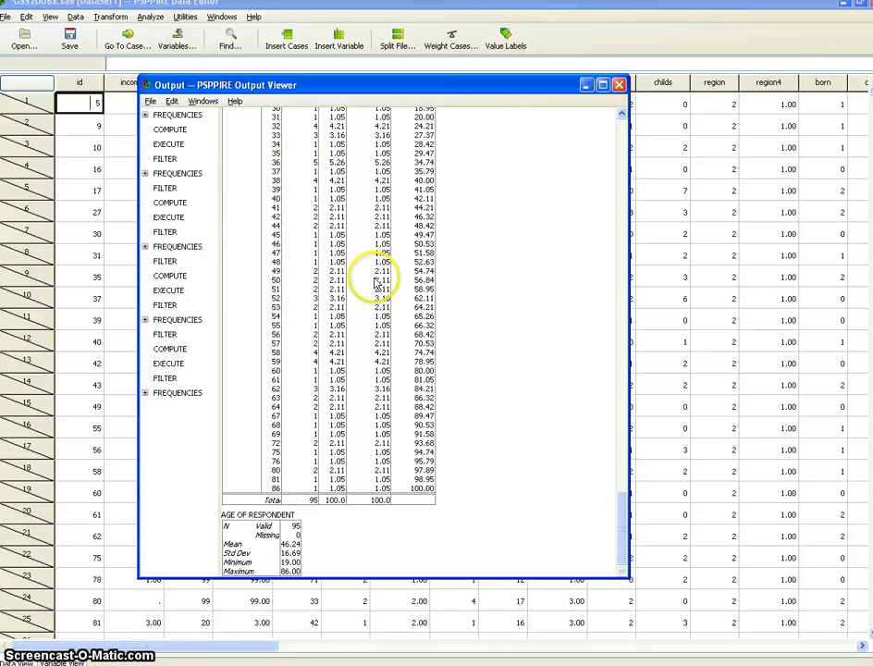
# Return to the data and remove the 5% sample's filter by selecting all cases
pyautogui.click(76, 17)
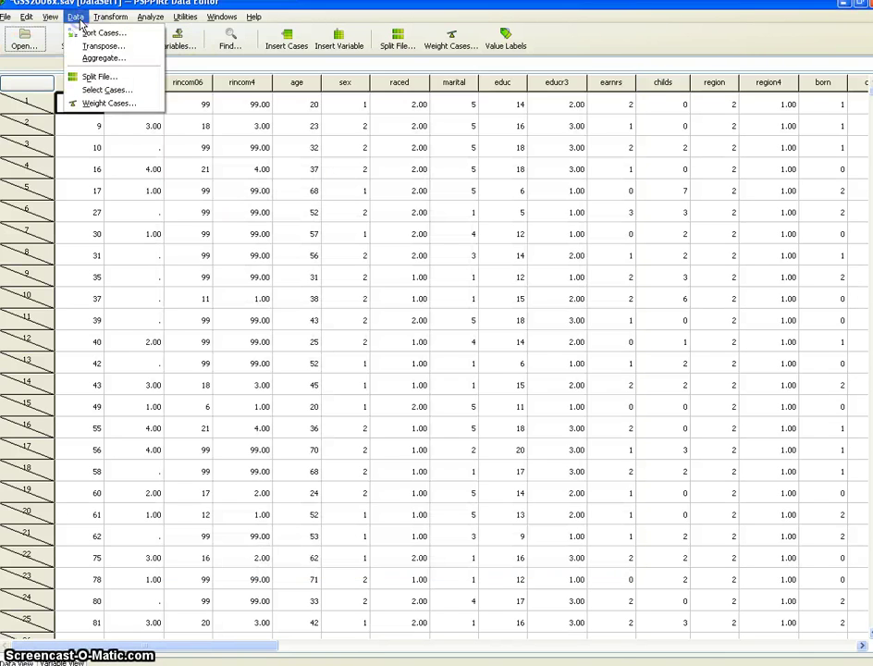
pyautogui.click(92, 89)
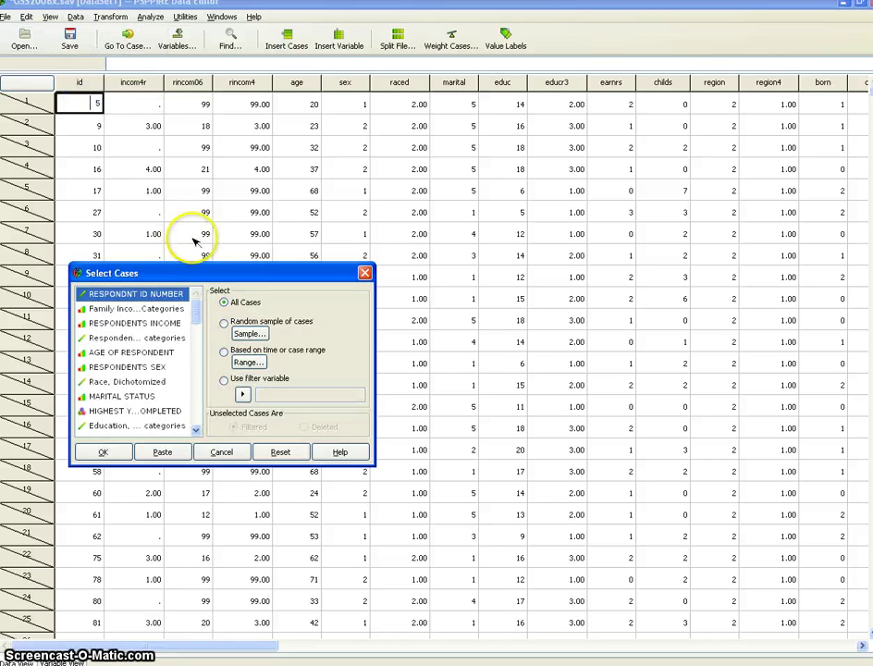
pyautogui.click(91, 451)
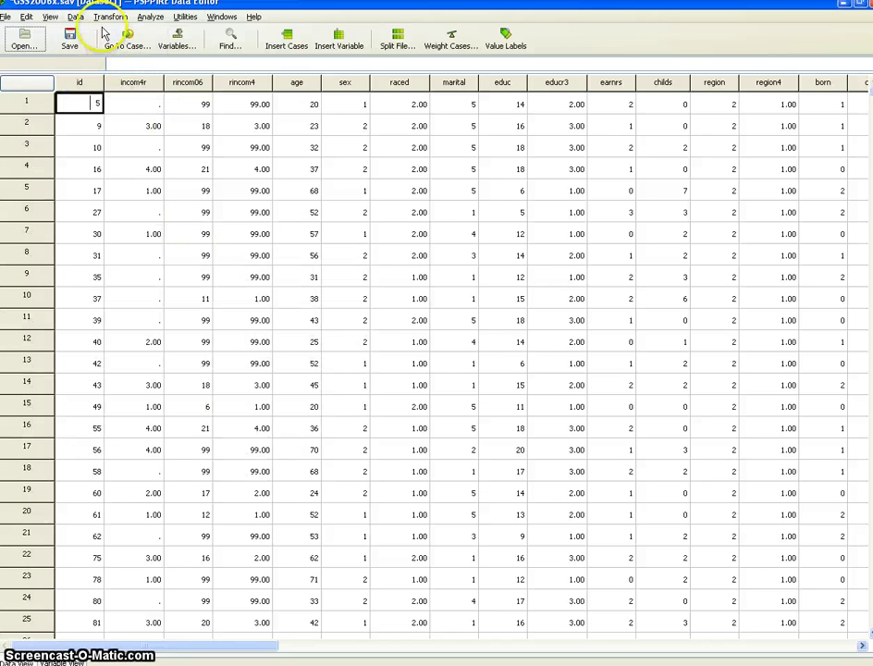
# Draw a second random sample of approximately 5% of all cases, keeping unselected cases filtered
pyautogui.click(75, 18)
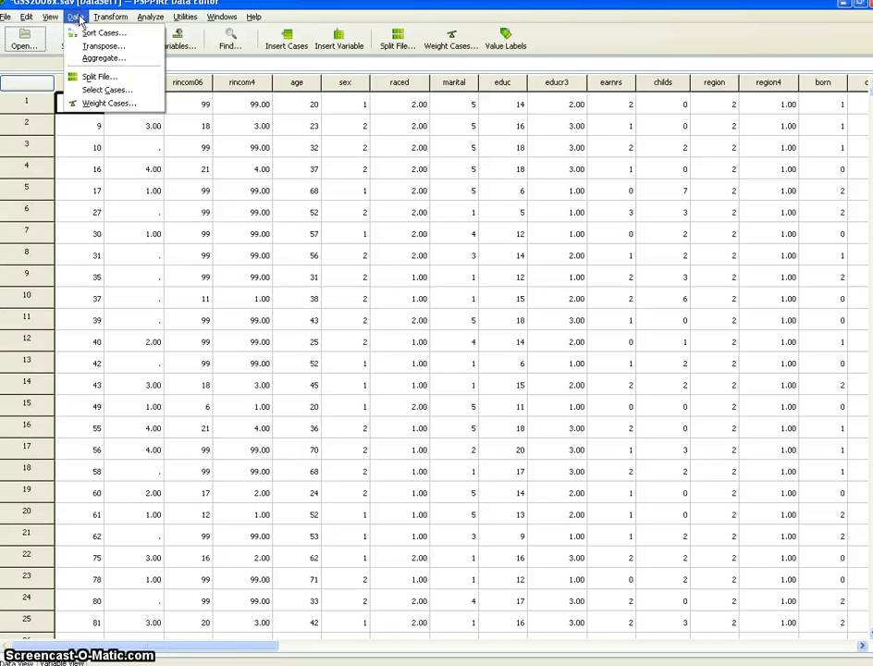
pyautogui.click(90, 91)
pyautogui.click(228, 344)
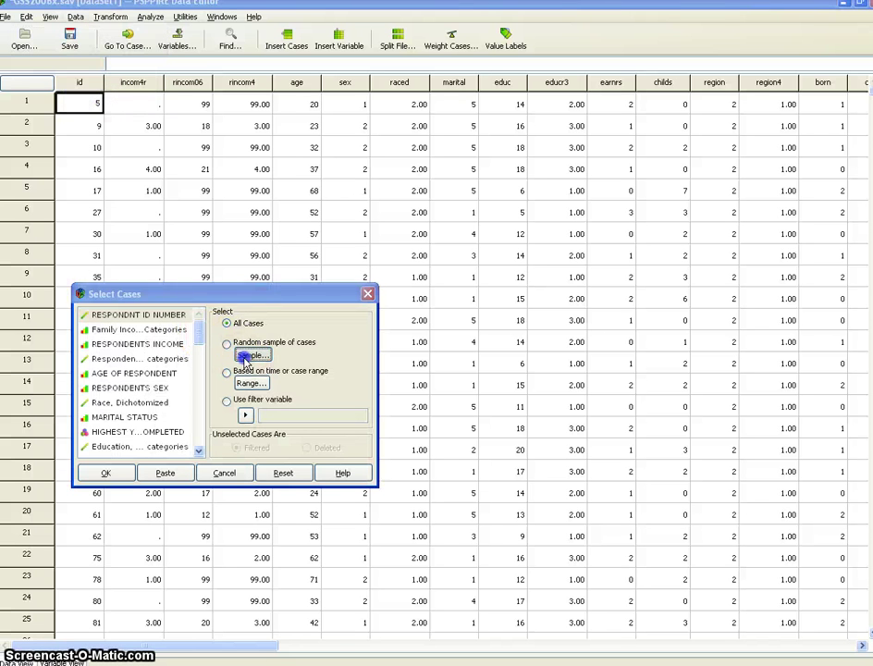
pyautogui.click(249, 355)
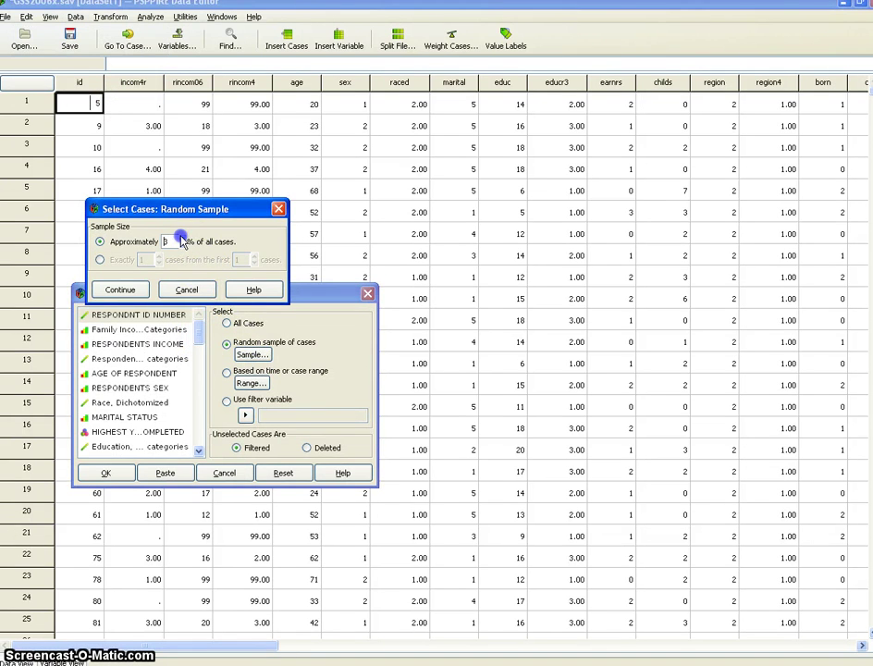
pyautogui.click(120, 289)
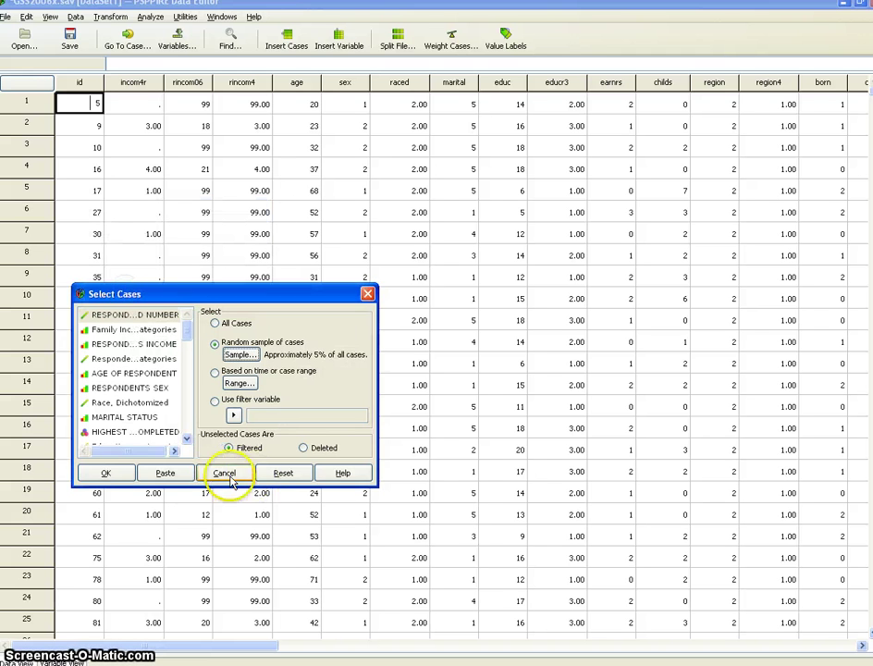
pyautogui.click(109, 473)
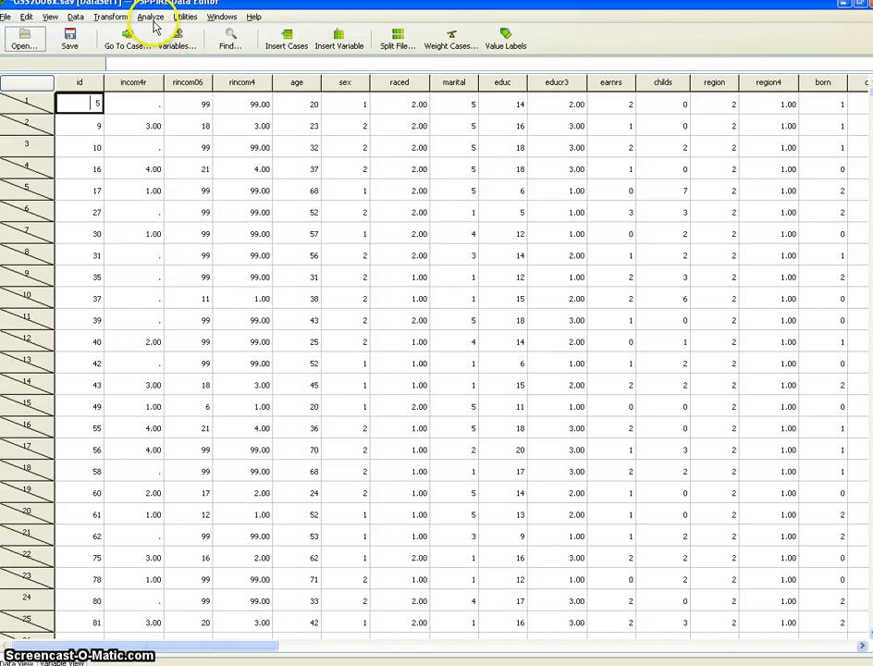
# Run a Frequencies analysis on AGE OF RESPONDENT for the second 5% sample, with mean and standard deviation included
pyautogui.click(151, 18)
pyautogui.moveTo(196, 34)
pyautogui.click(294, 33)
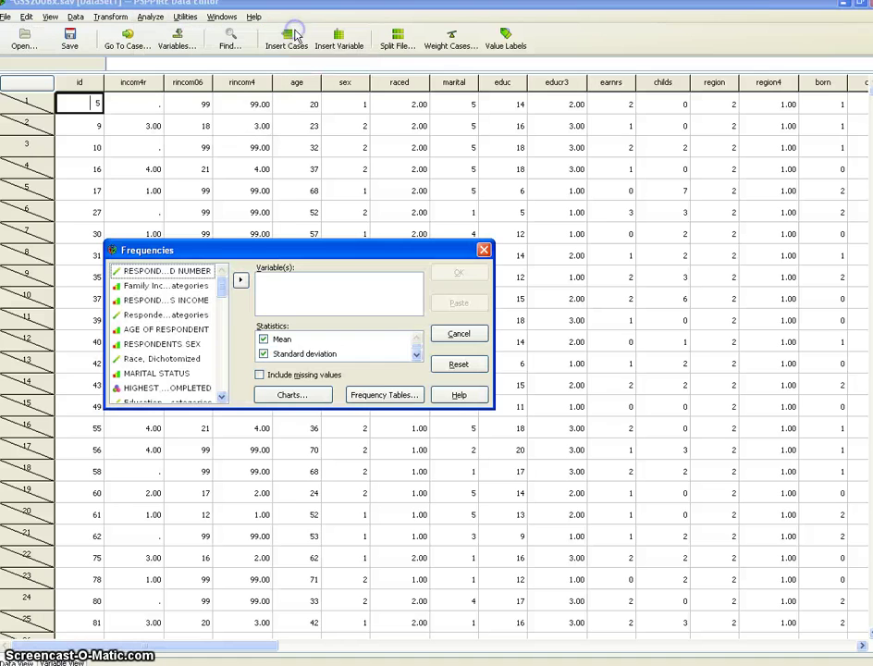
pyautogui.click(193, 329)
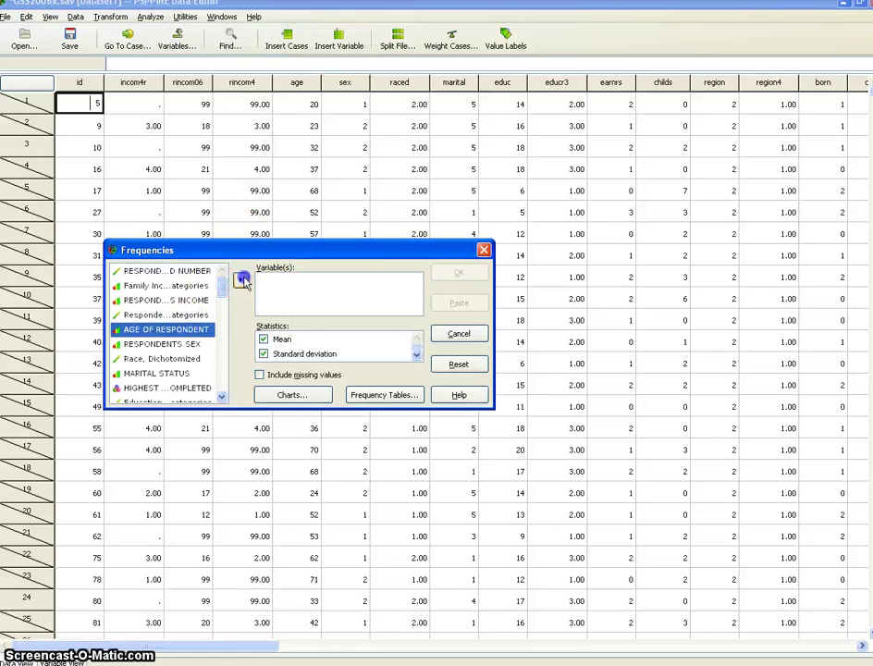
pyautogui.click(243, 280)
pyautogui.click(457, 271)
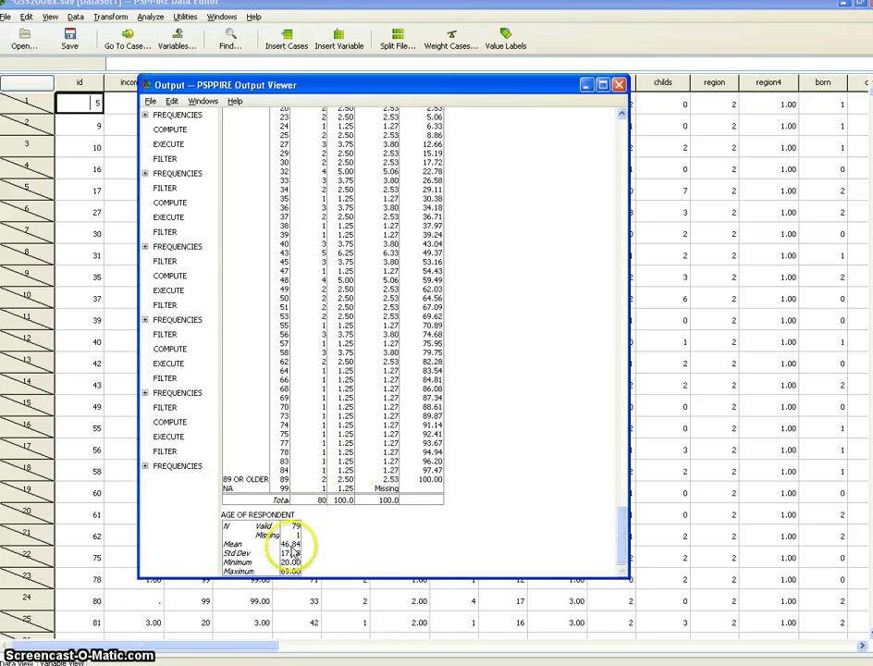
# Compare the second 5% sample's age mean and standard deviation with those of the full dataset
pyautogui.moveTo(617, 544); pyautogui.dragTo(455, 242)
pyautogui.scroll(-9, 455, 242)
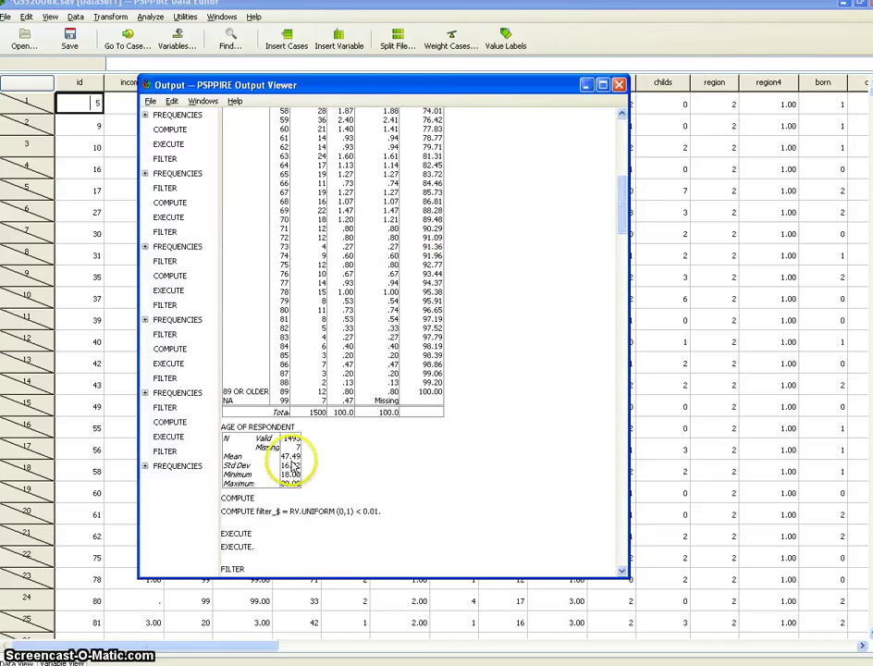
pyautogui.moveTo(626, 213); pyautogui.dragTo(604, 563)
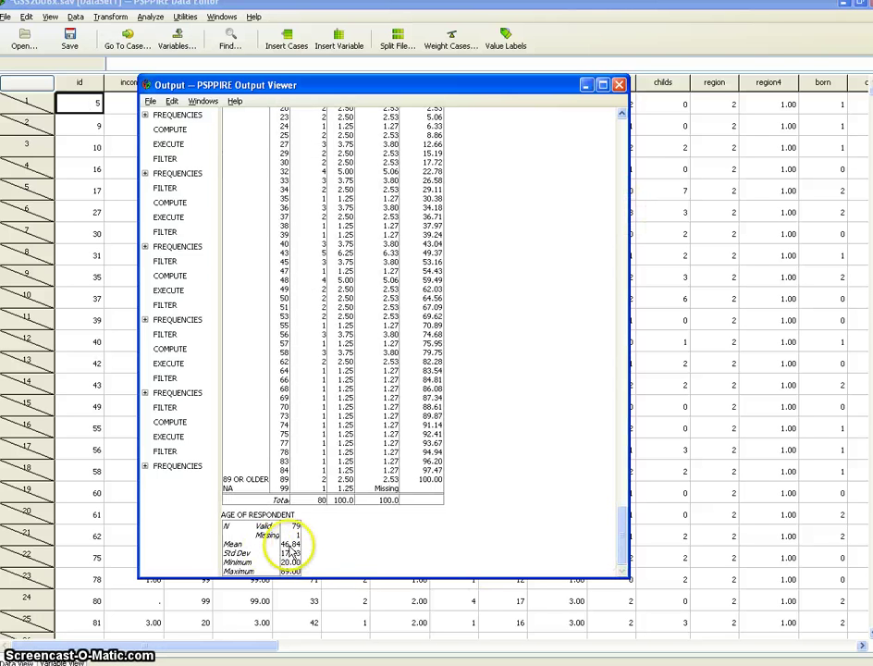
# Return to the data and remove the second 5% sample's filter by selecting all cases
pyautogui.scroll(15, 379, 370)
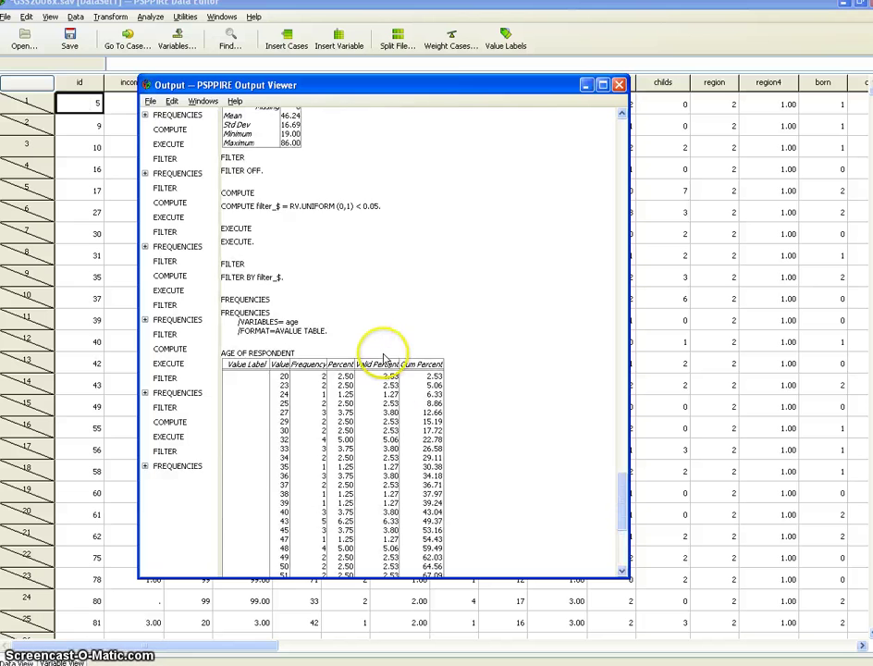
pyautogui.scroll(-8, 362, 328)
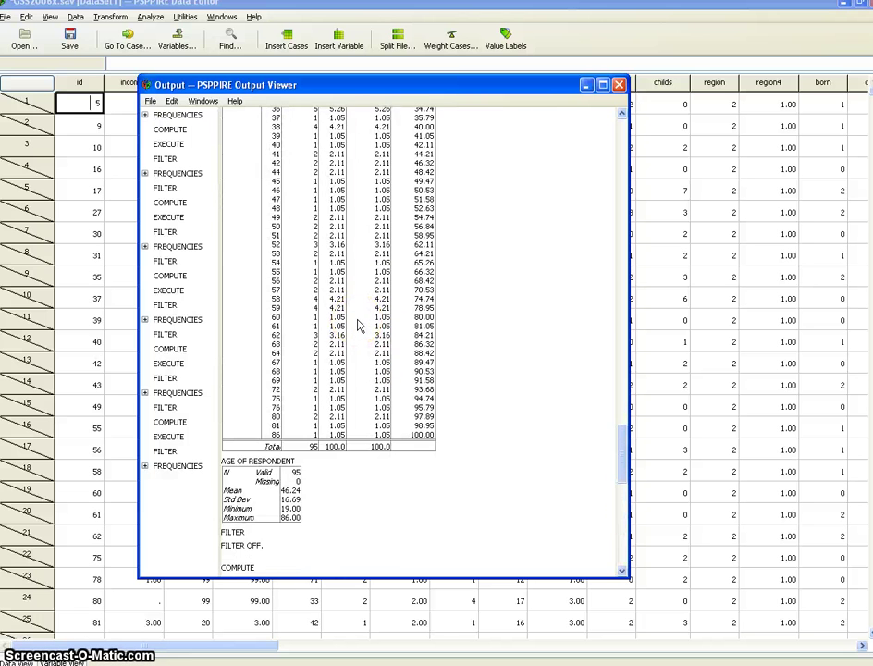
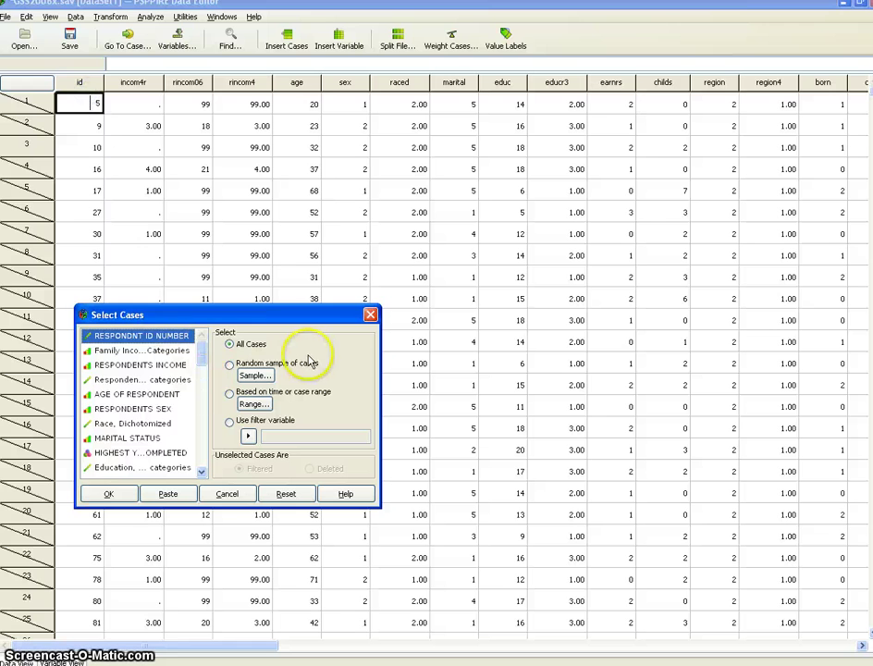
pyautogui.click(105, 494)
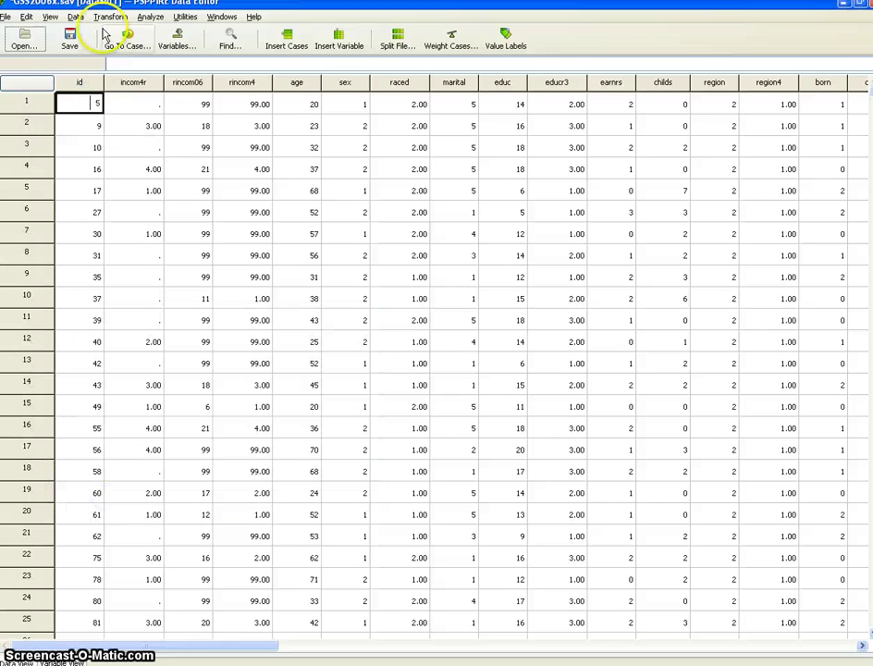
# Draw a third random sample of approximately 5% of all cases, keeping unselected cases filtered
pyautogui.click(75, 17)
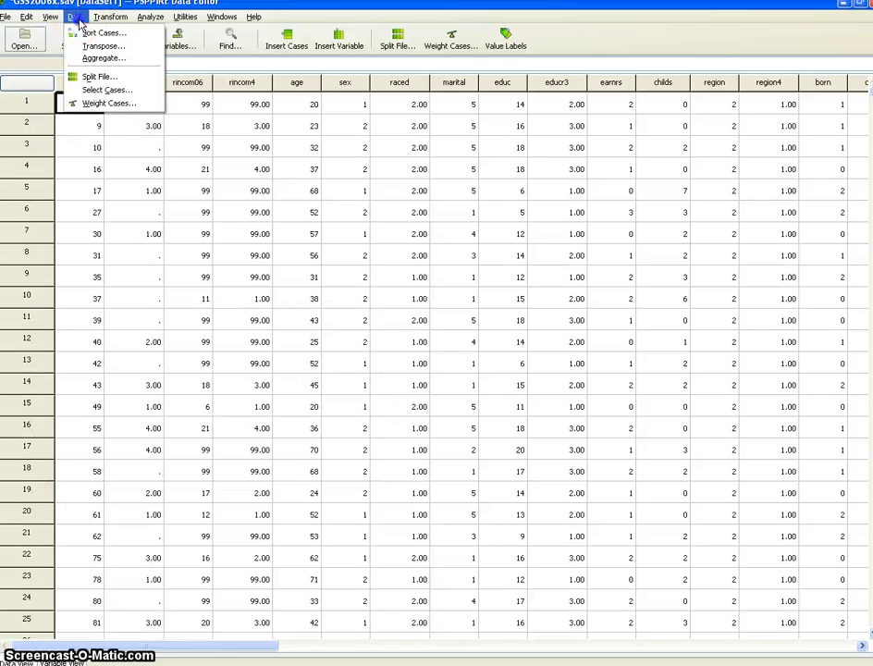
pyautogui.click(104, 89)
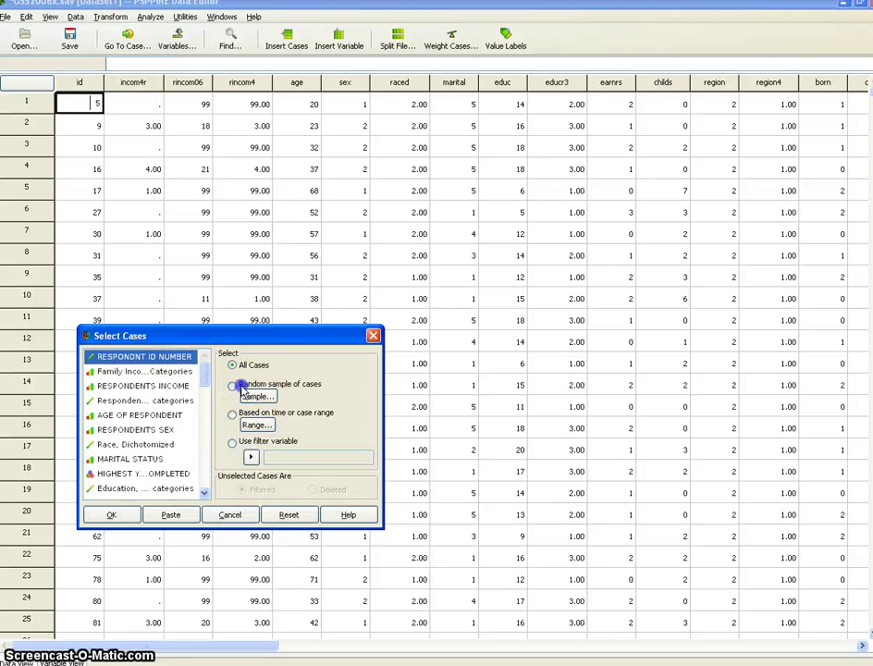
pyautogui.click(232, 386)
pyautogui.click(248, 395)
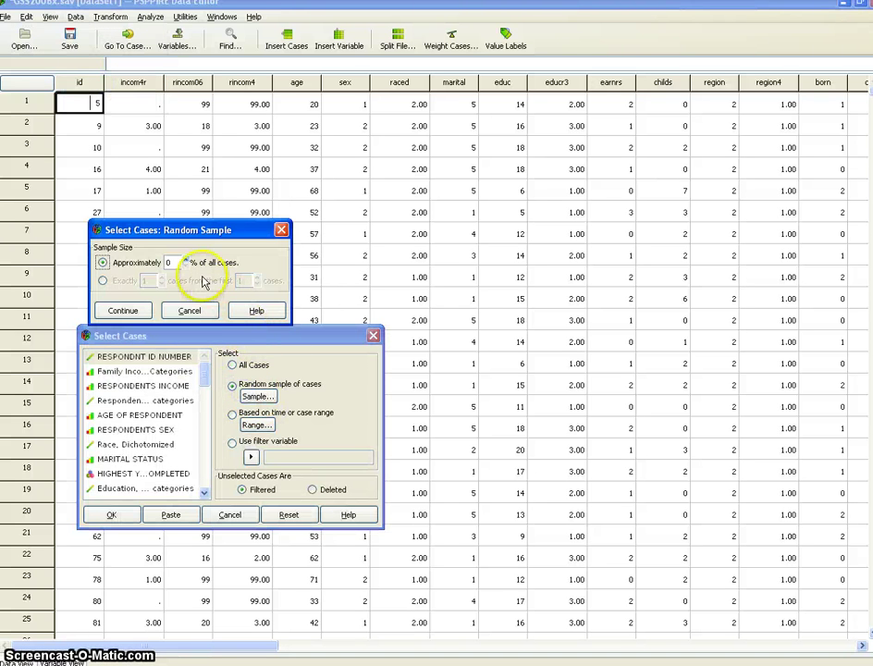
pyautogui.write('5')
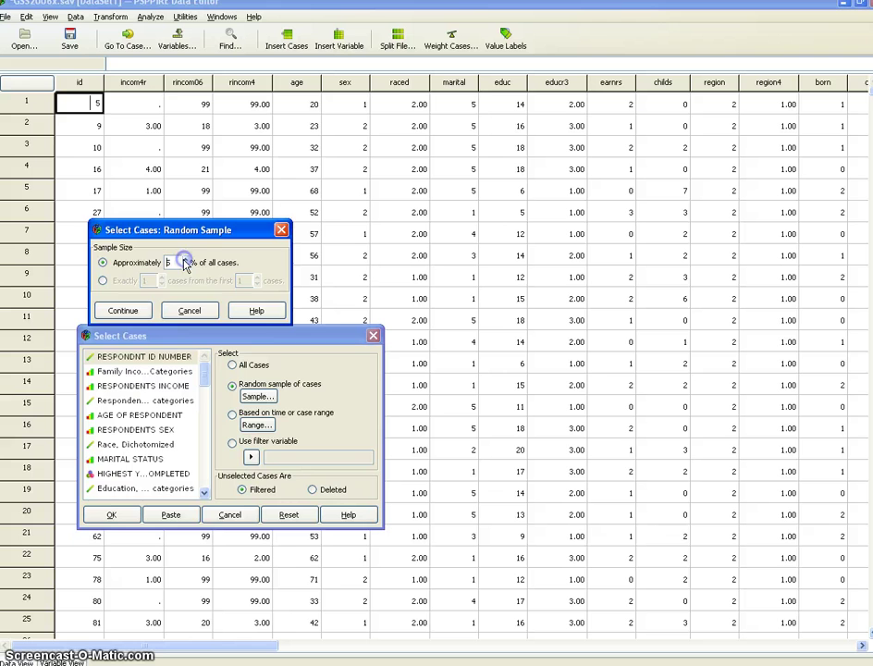
pyautogui.click(122, 309)
pyautogui.click(111, 515)
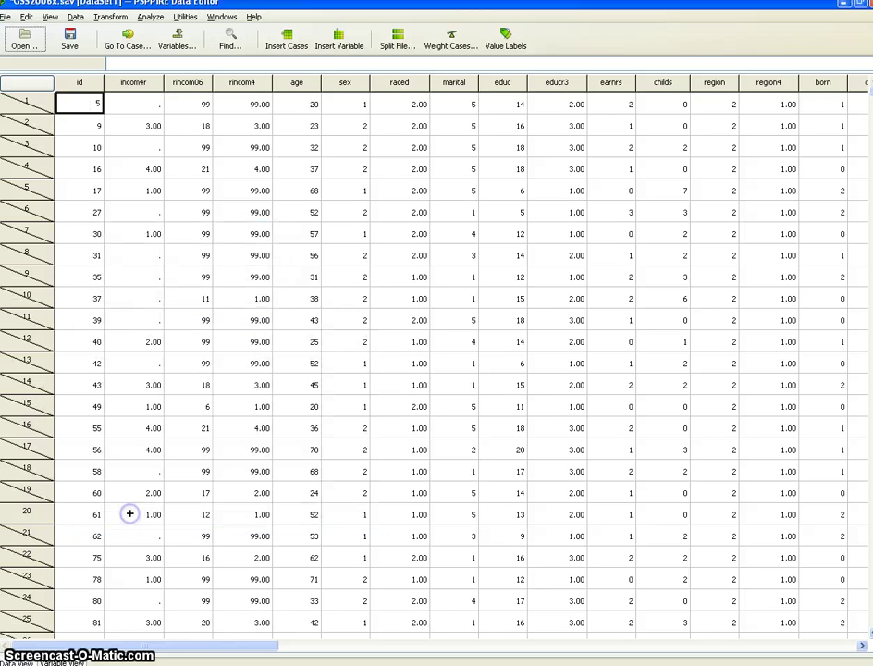
# Run a Frequencies analysis on AGE OF RESPONDENT for the third 5% sample, with mean and standard deviation included
pyautogui.click(154, 17)
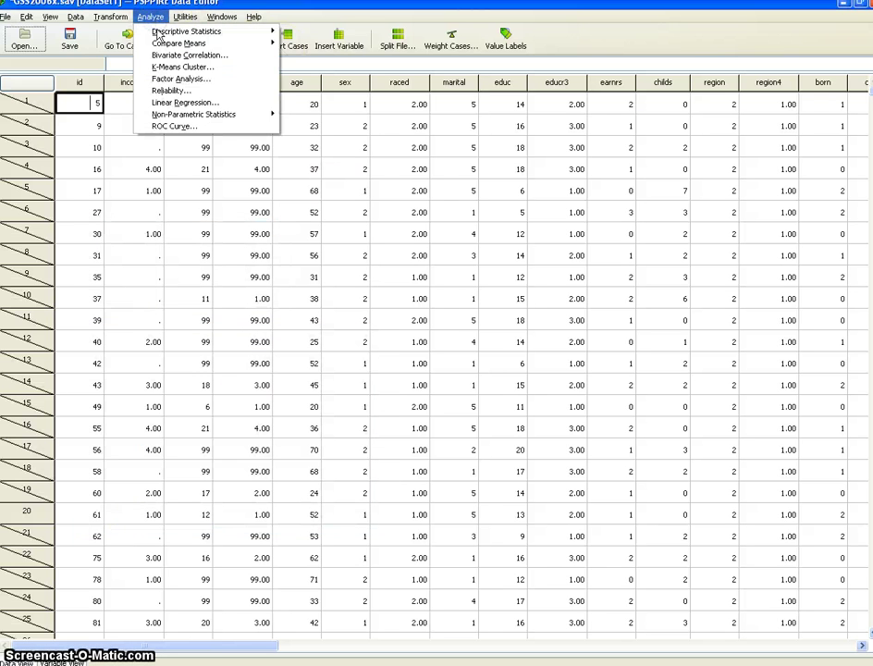
pyautogui.moveTo(268, 32)
pyautogui.click(310, 28)
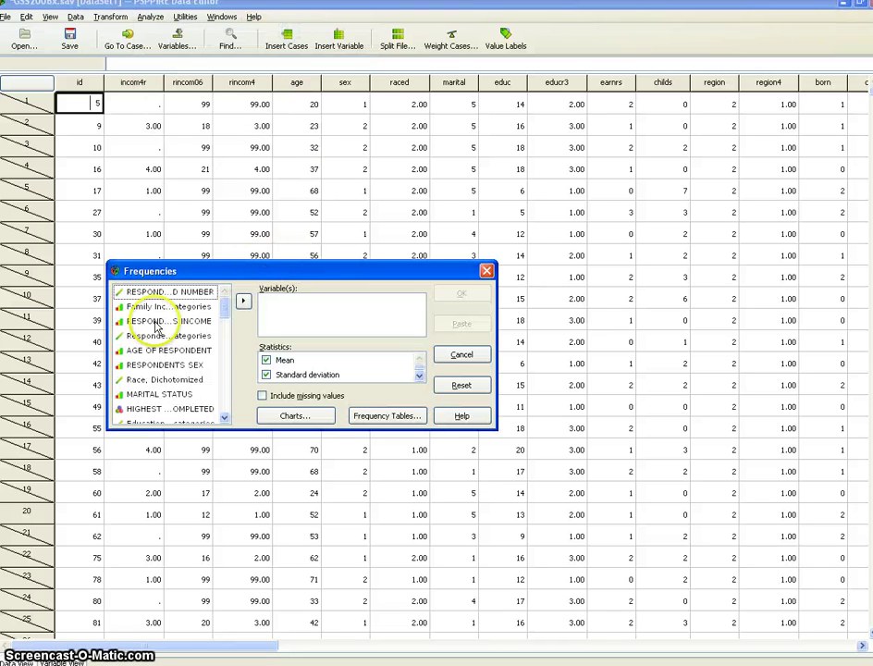
pyautogui.click(148, 351)
pyautogui.click(242, 301)
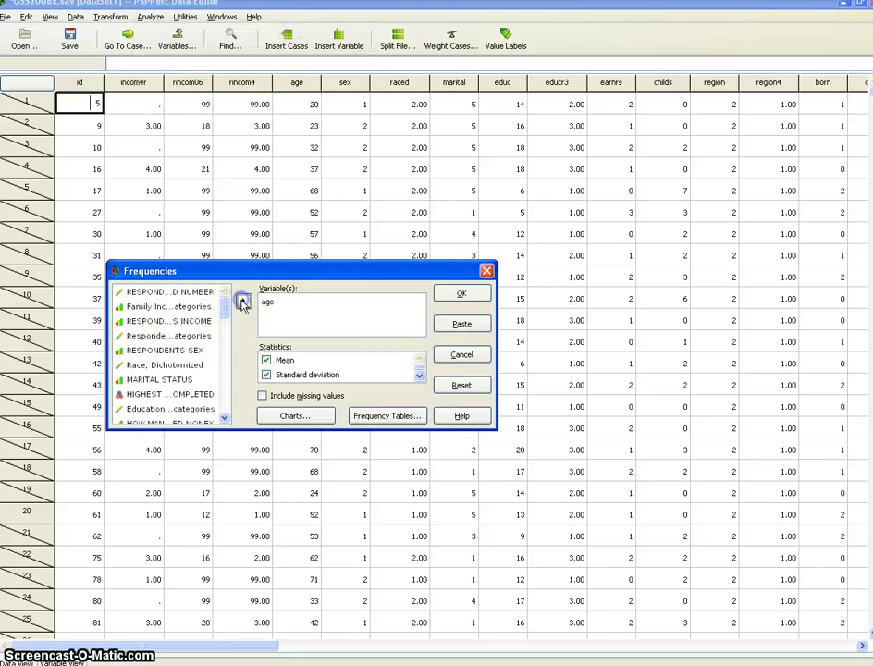
pyautogui.click(461, 293)
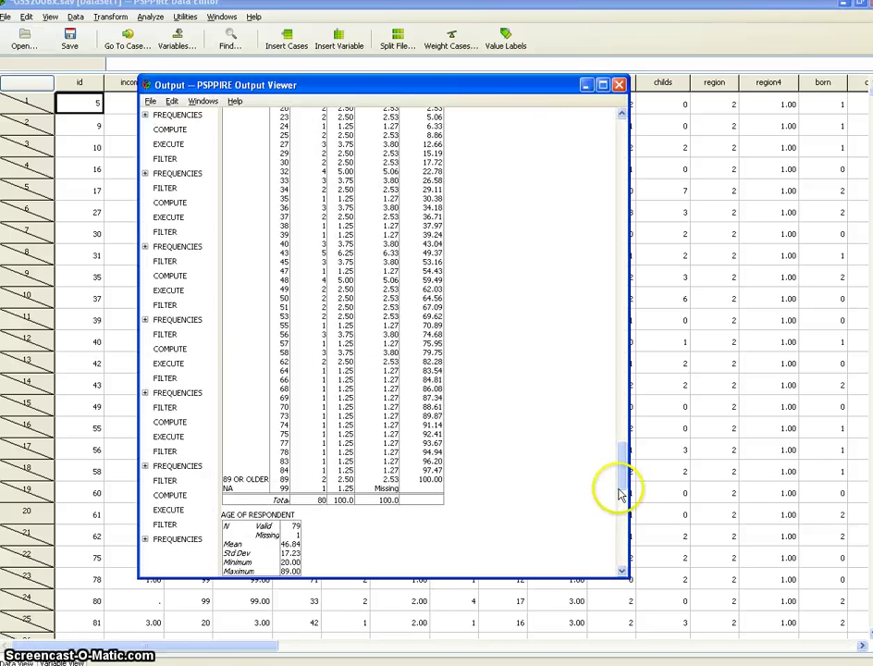
# Compare the third 5% sample's age mean and standard deviation with those of the full dataset
pyautogui.click(621, 471)
pyautogui.moveTo(621, 472); pyautogui.dragTo(617, 552)
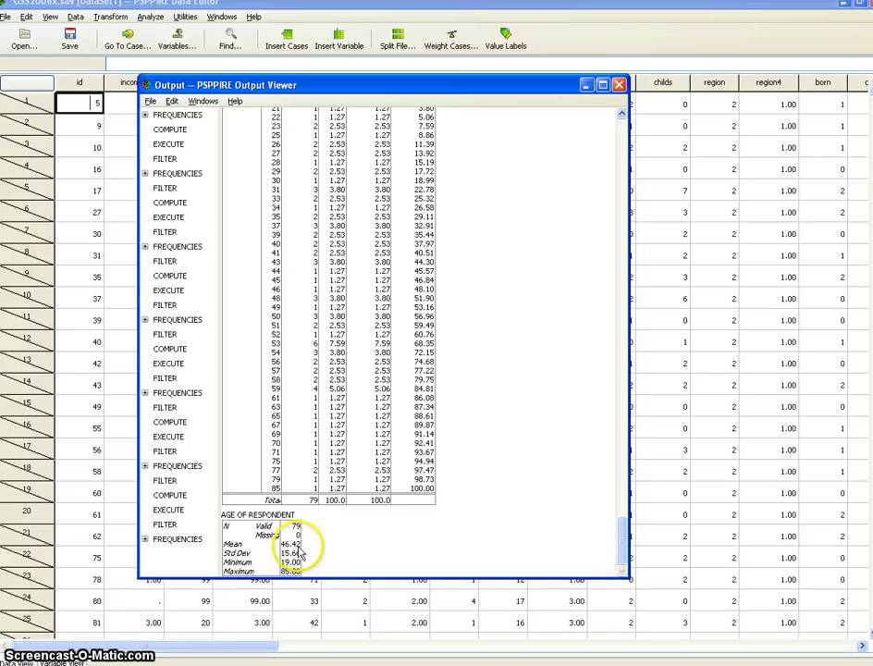
pyautogui.moveTo(623, 540); pyautogui.dragTo(623, 191)
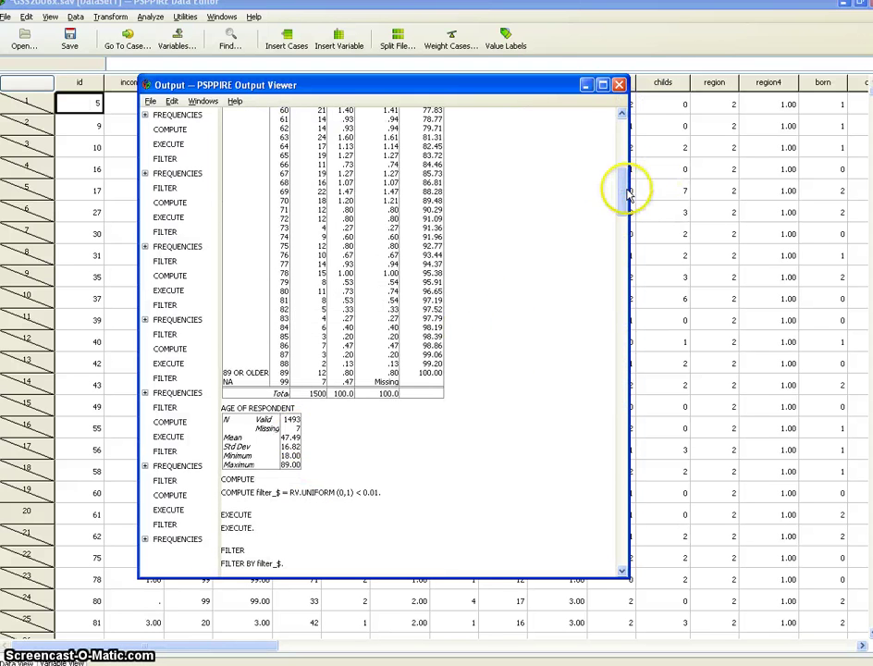
pyautogui.moveTo(627, 194); pyautogui.dragTo(621, 561)
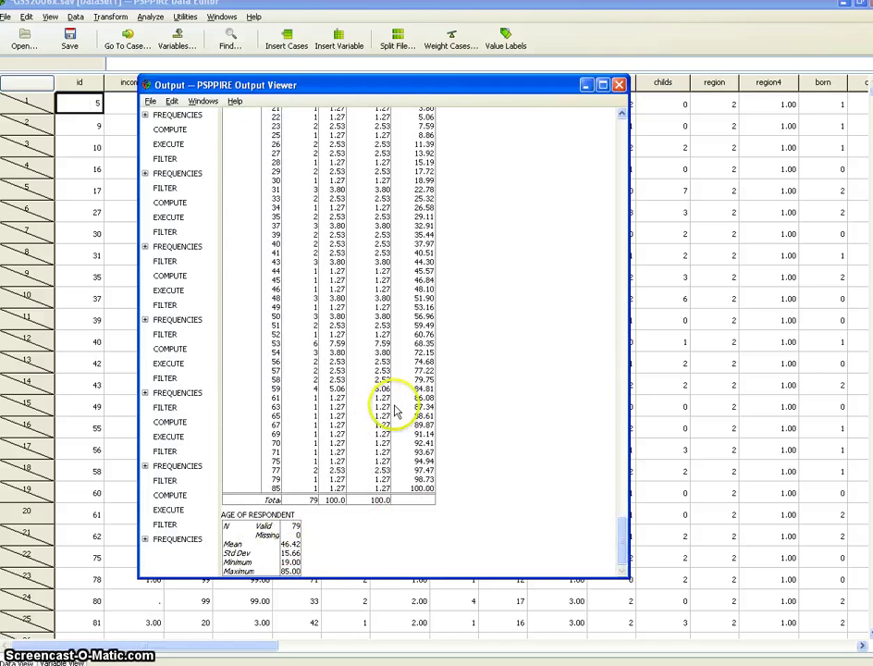
# Review the age statistics of the earlier 5% and 1% samples back to the full dataset's frequency table
pyautogui.scroll(15, 385, 416)
pyautogui.scroll(15, 389, 400)
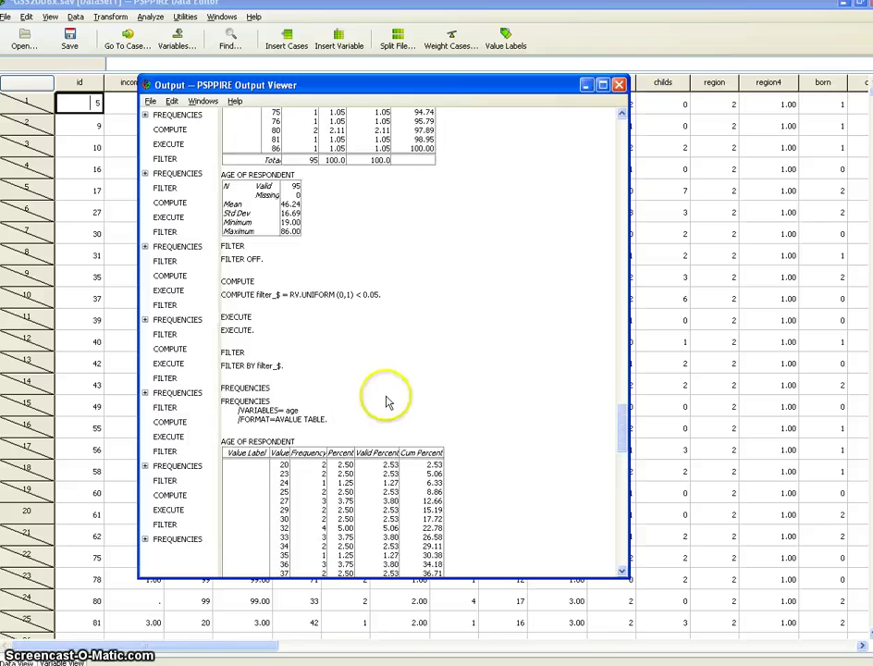
pyautogui.scroll(-15, 367, 390)
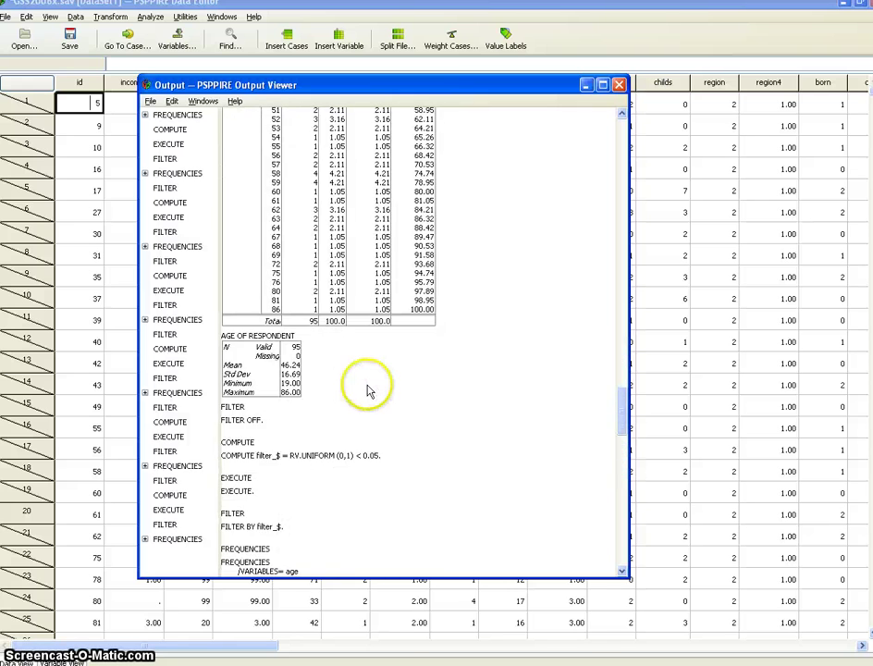
pyautogui.scroll(20, 361, 389)
pyautogui.scroll(10, 361, 388)
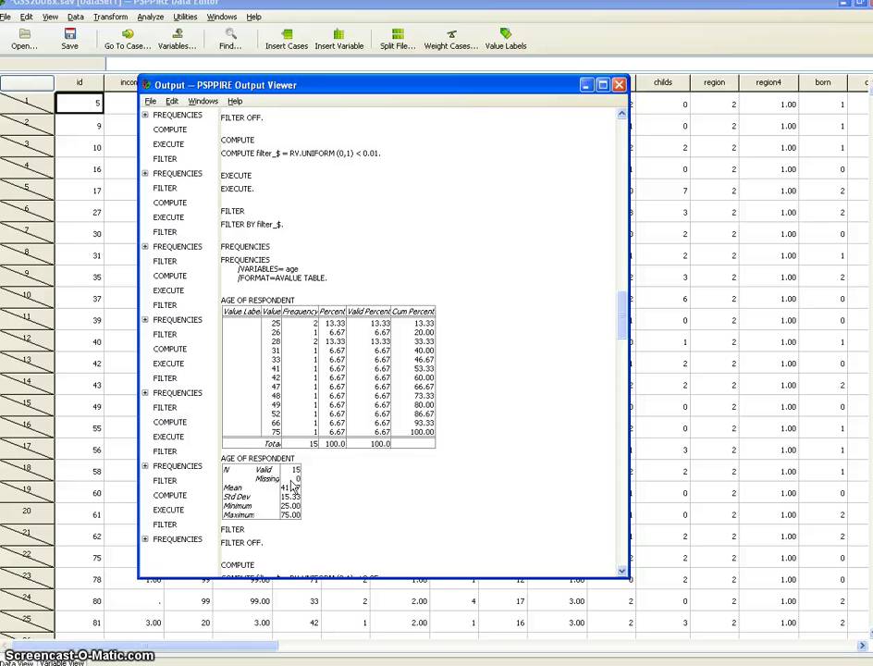
pyautogui.scroll(-15, 292, 486)
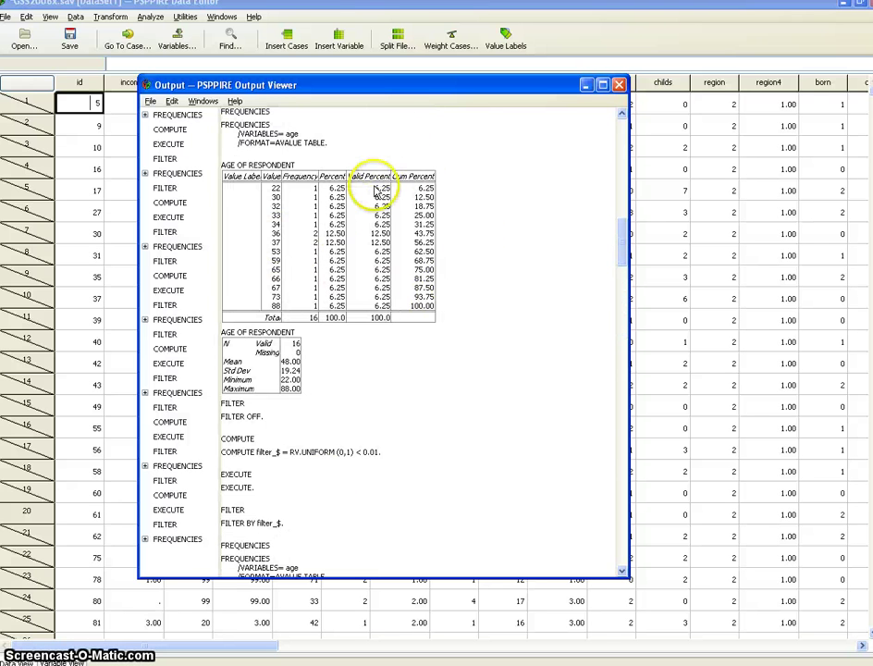
pyautogui.scroll(5, 586, 325)
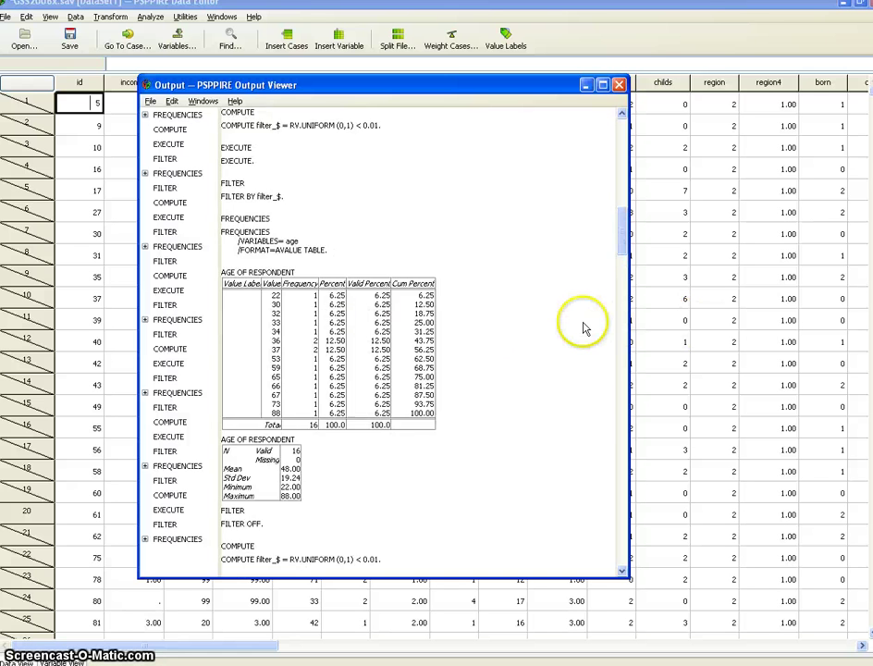
pyautogui.scroll(10, 582, 325)
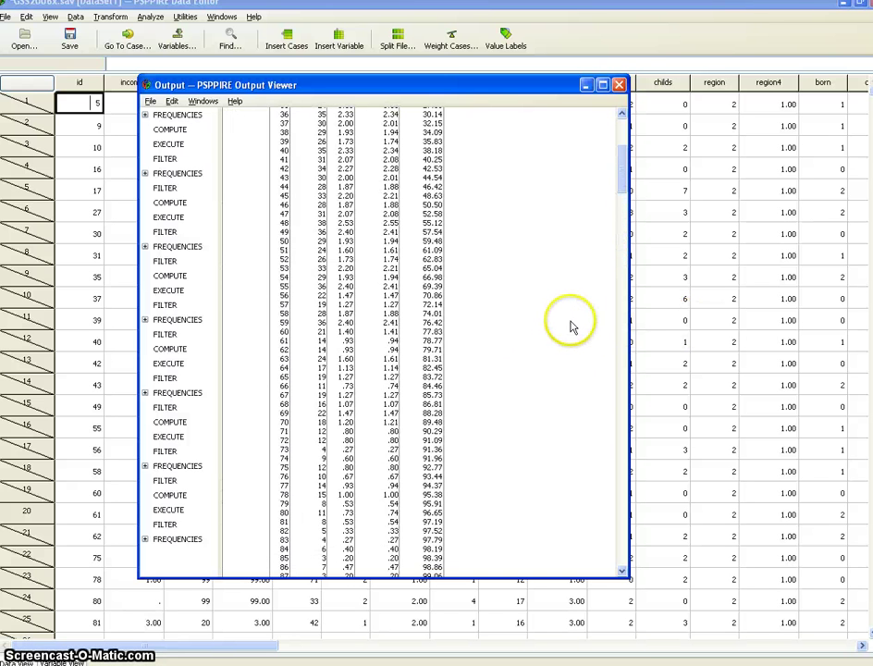
pyautogui.scroll(5, 553, 325)
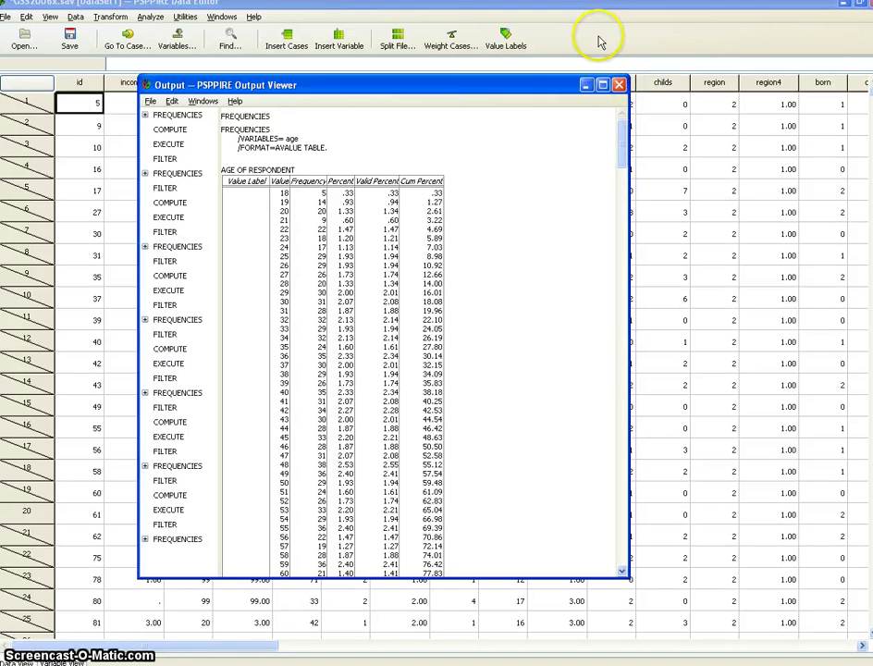
pyautogui.scroll(-4, 356, 375)
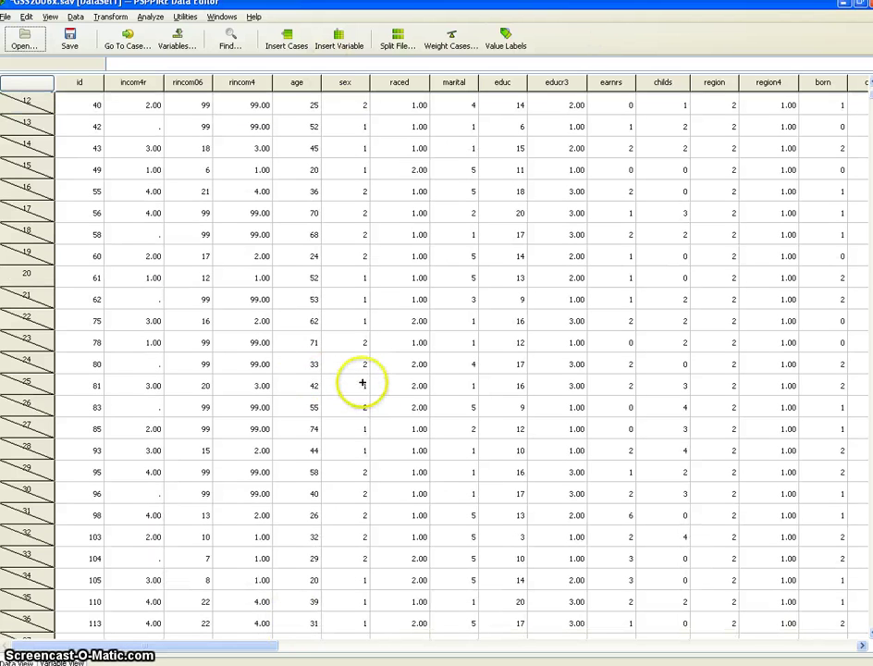
pyautogui.scroll(-4, 363, 381)
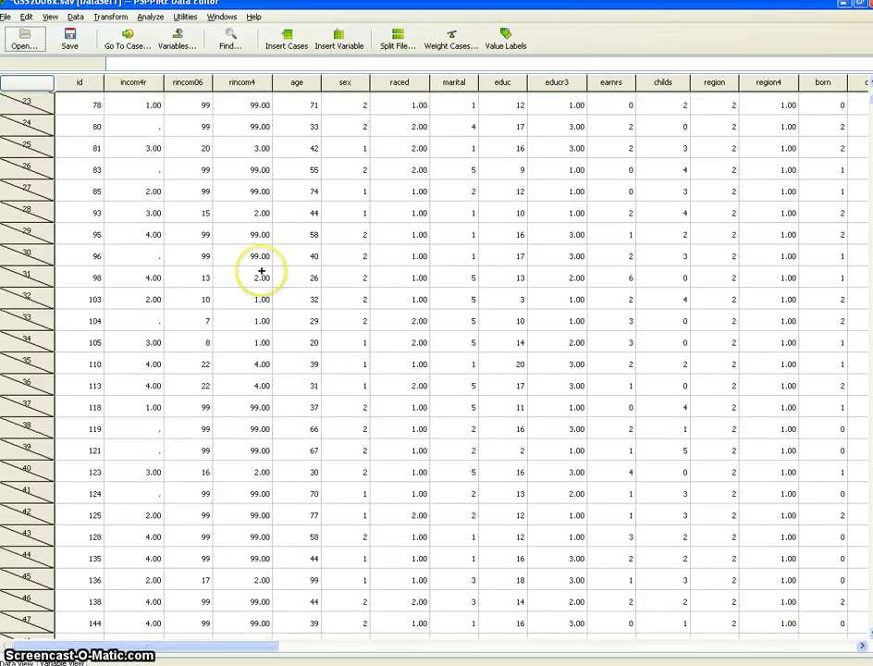